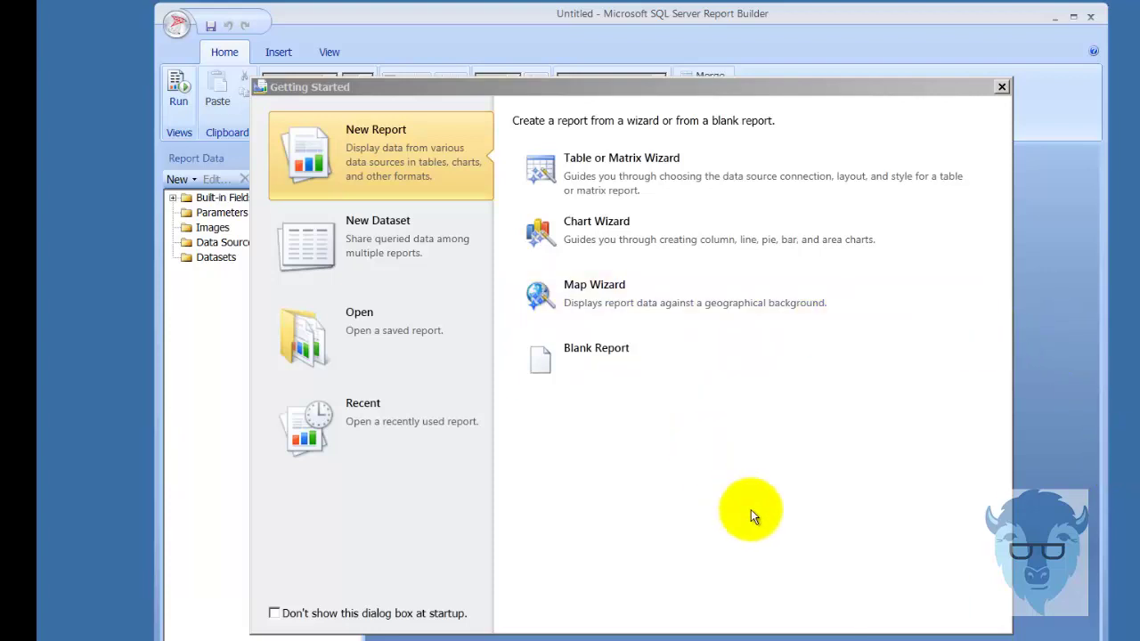
Create a new dataset from the MathenoGroup2012 data source, connecting as the current Windows user.
left_click(373, 244)
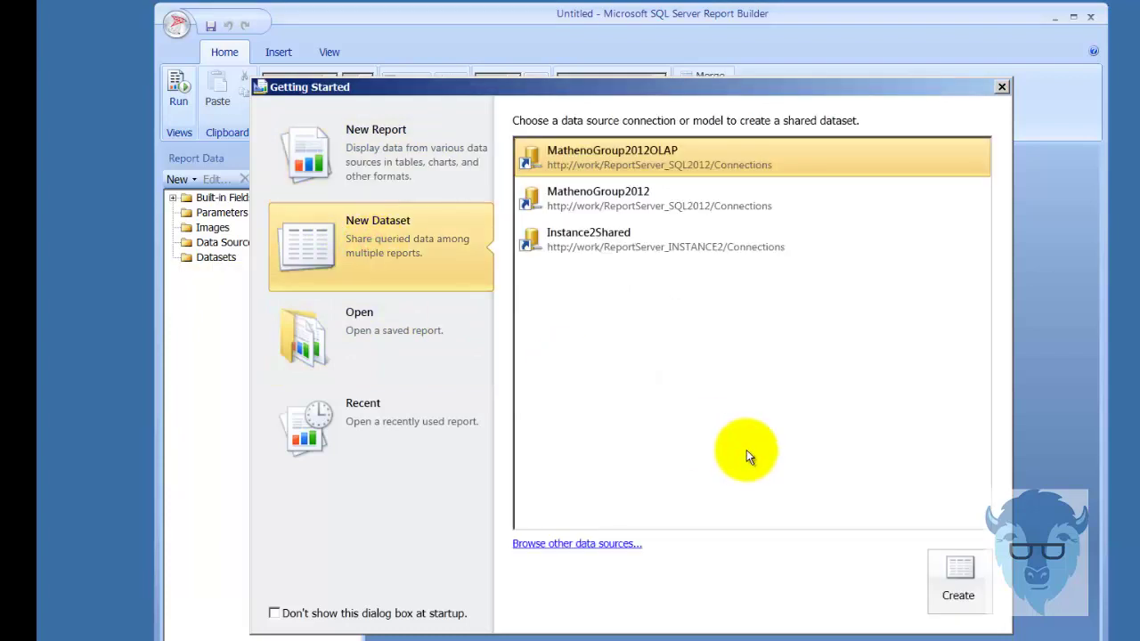
left_click(594, 196)
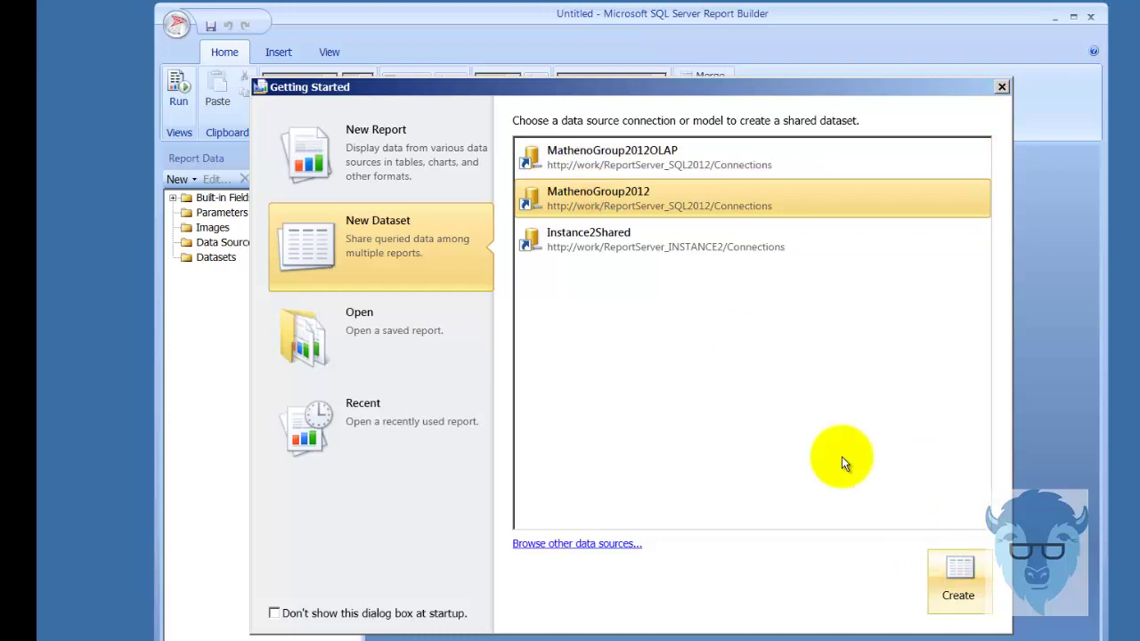
double_click(589, 191)
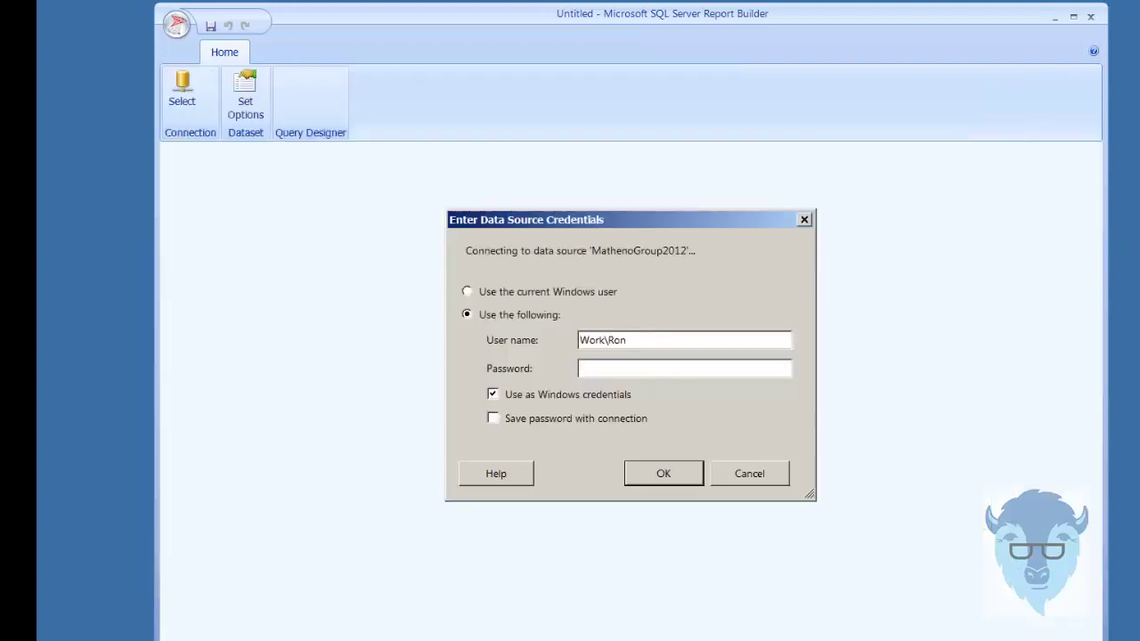
left_click(558, 292)
Select only the JobTitle, MaritalStatus and Gender columns from the HumanResources Employee table.
left_click(675, 473)
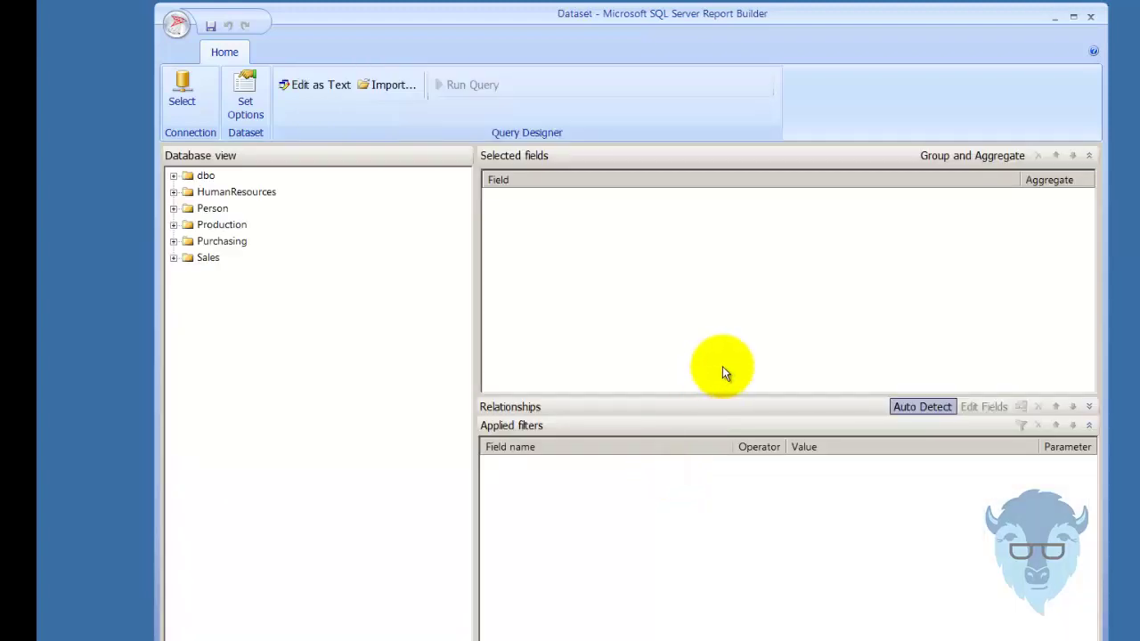
left_click(174, 192)
left_click(187, 209)
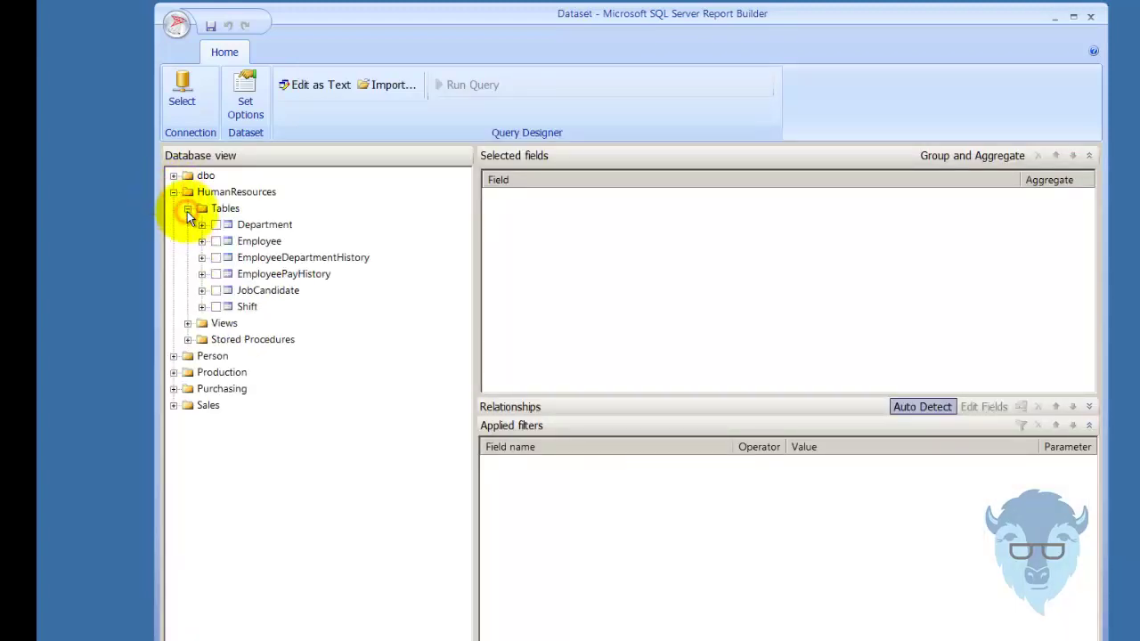
left_click(201, 242)
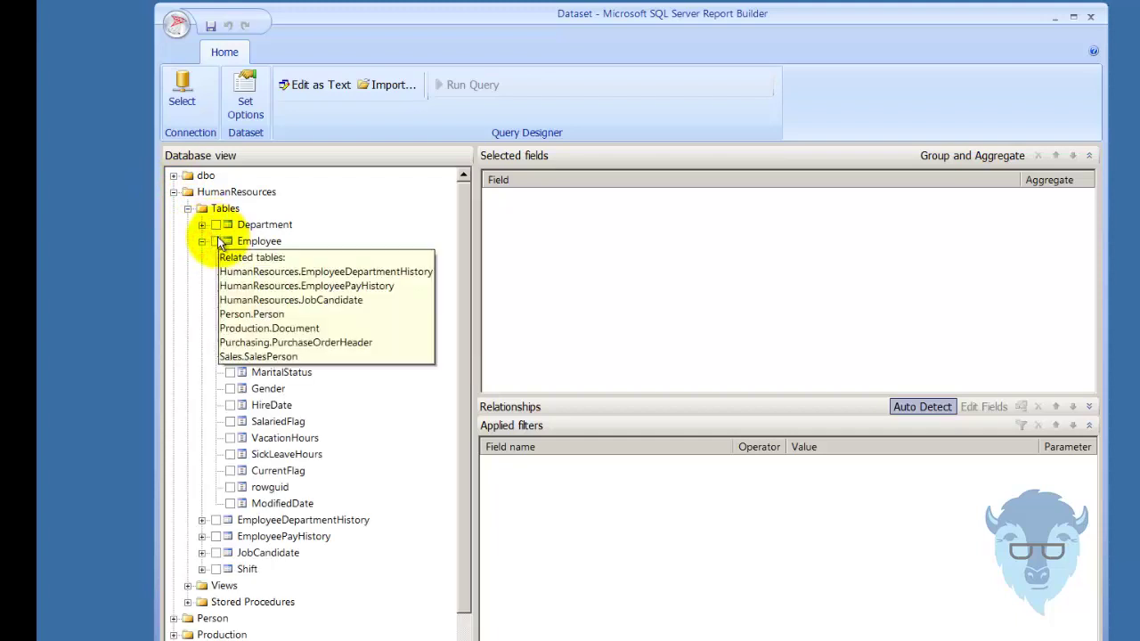
left_click(218, 237)
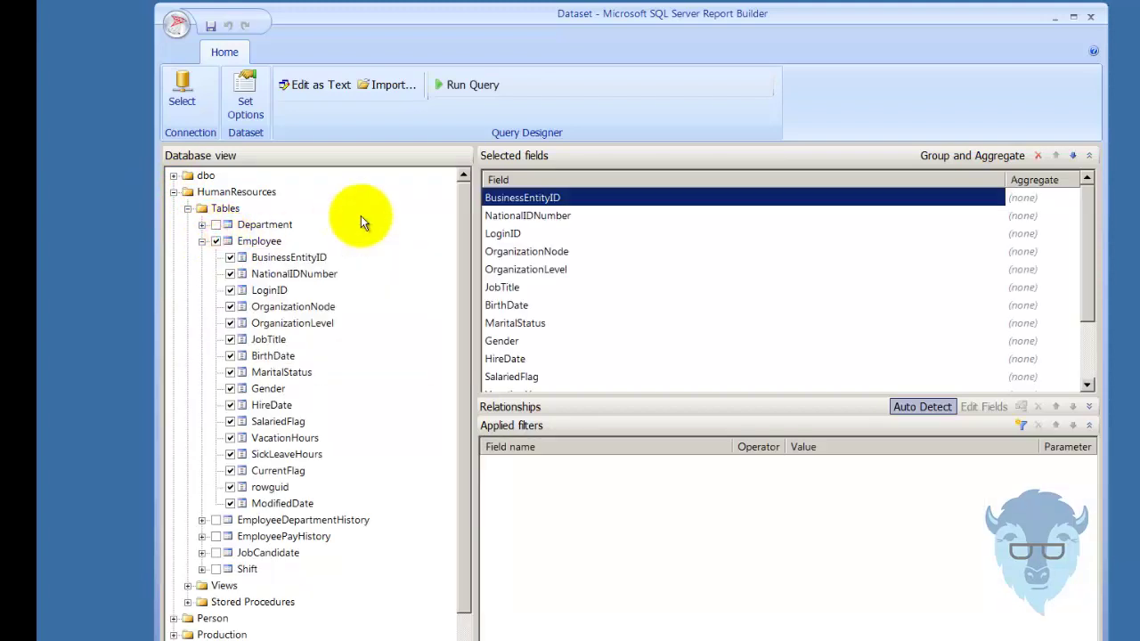
left_click(217, 241)
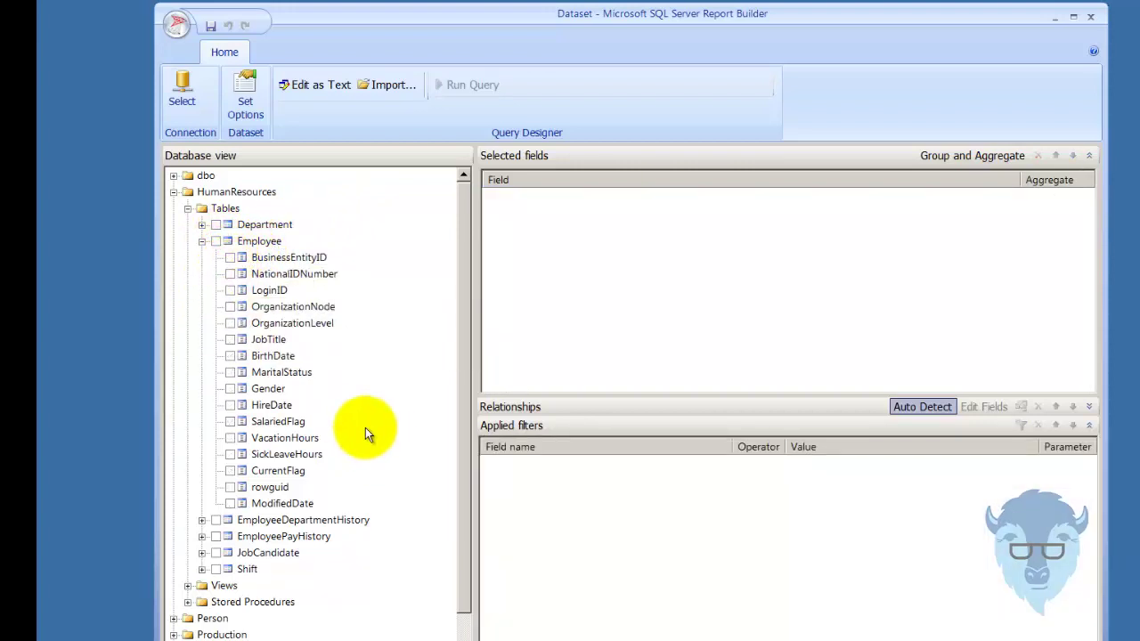
left_click(230, 339)
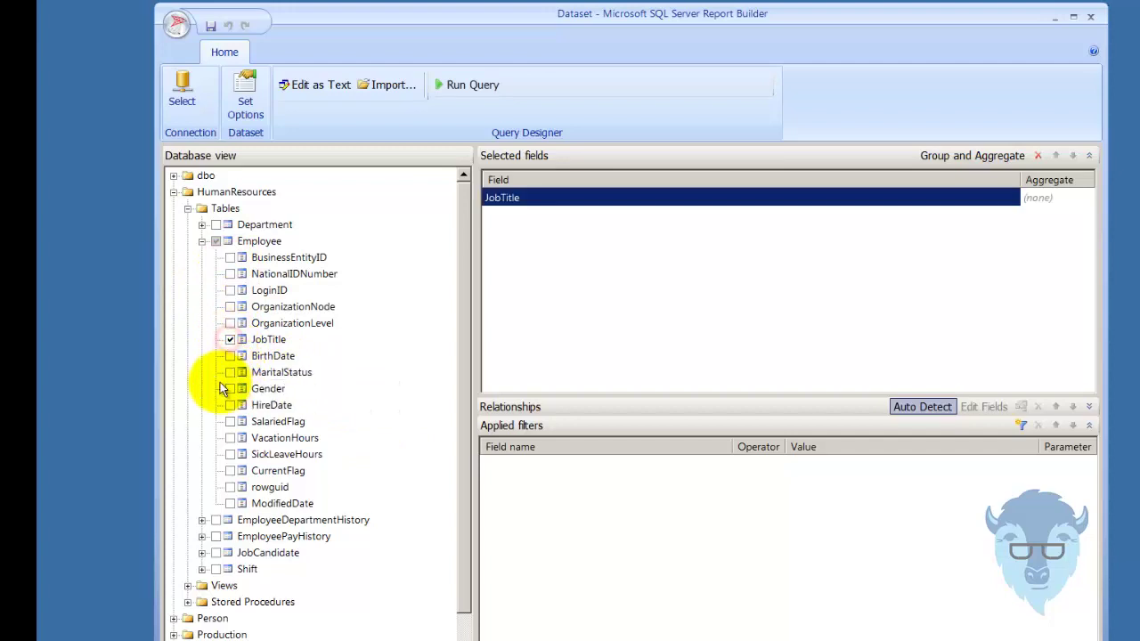
left_click(231, 374)
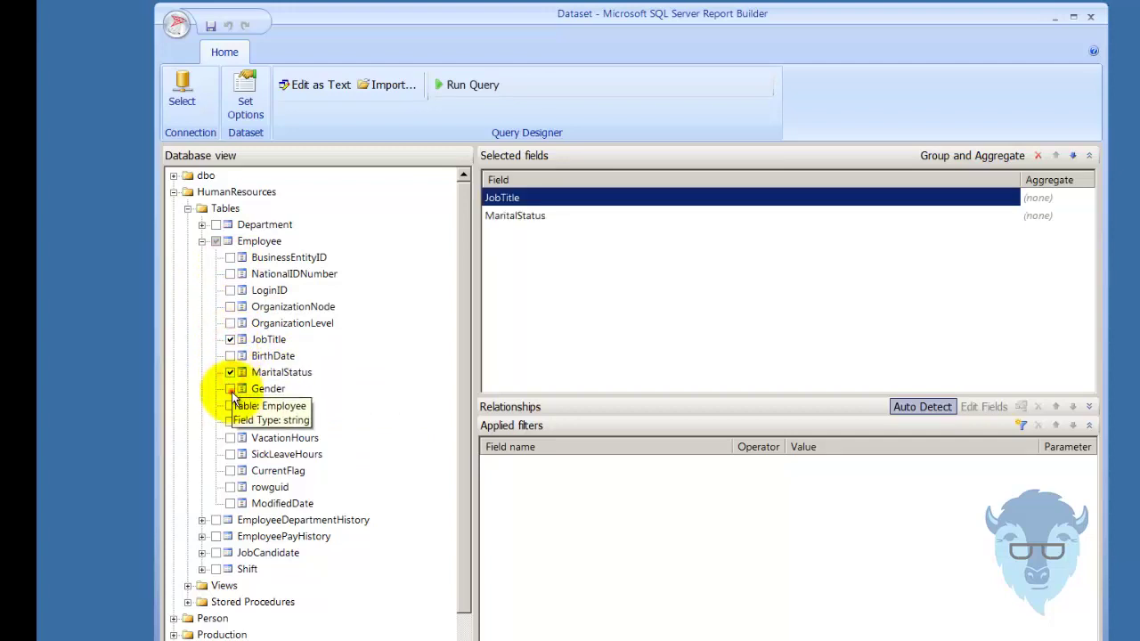
left_click(231, 389)
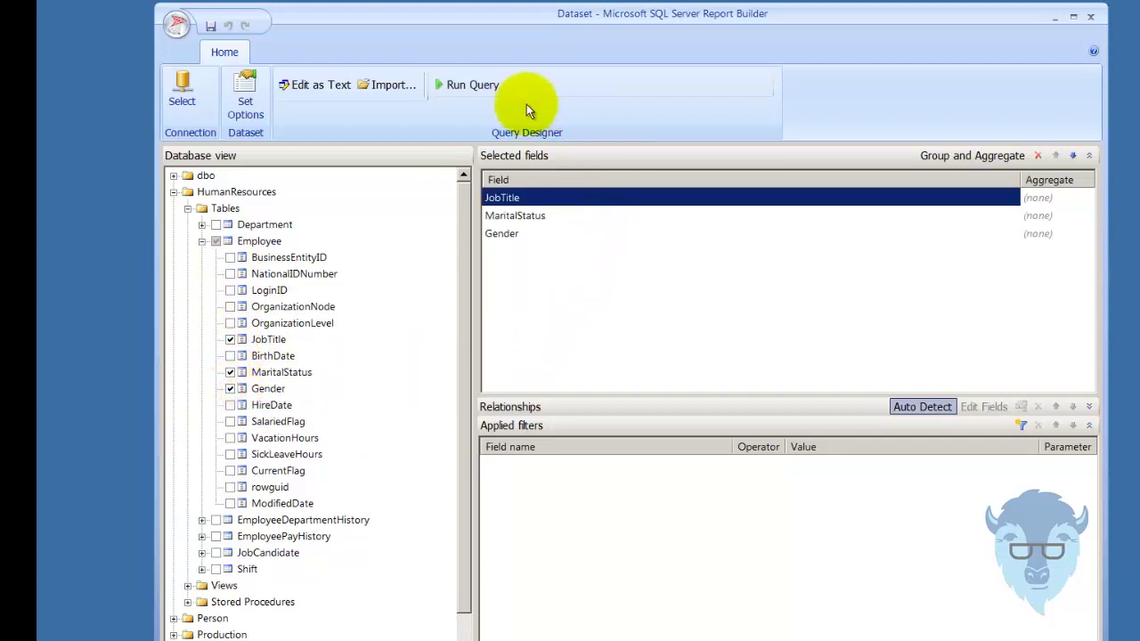
Run the query and widen the JobTitle results column to show full job titles.
left_click(473, 90)
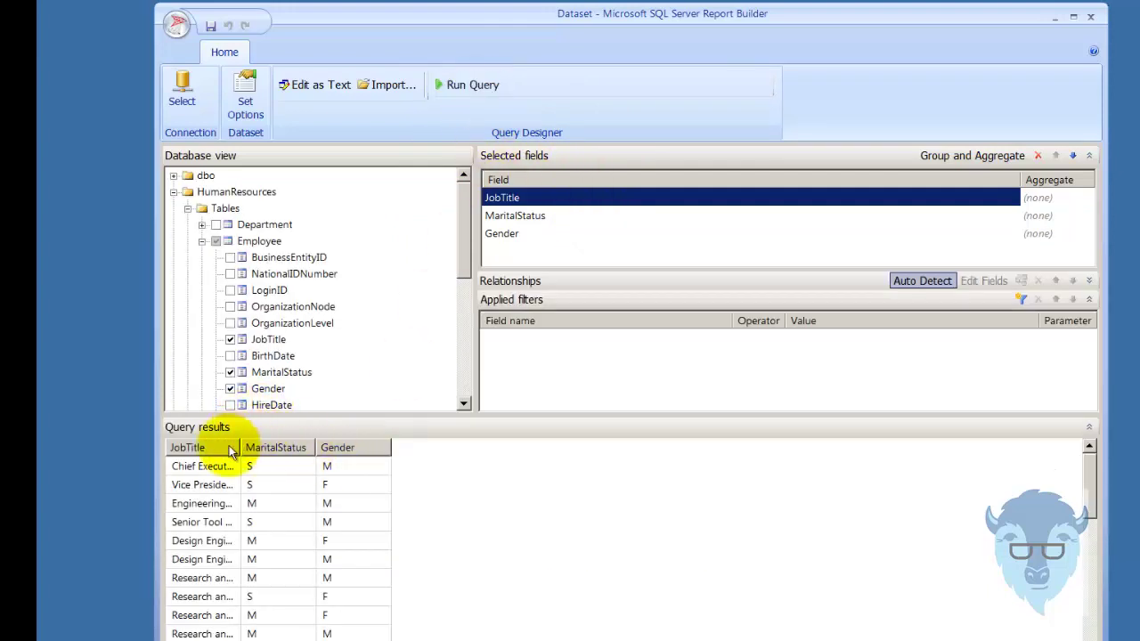
left_click_drag(241, 448, 300, 448)
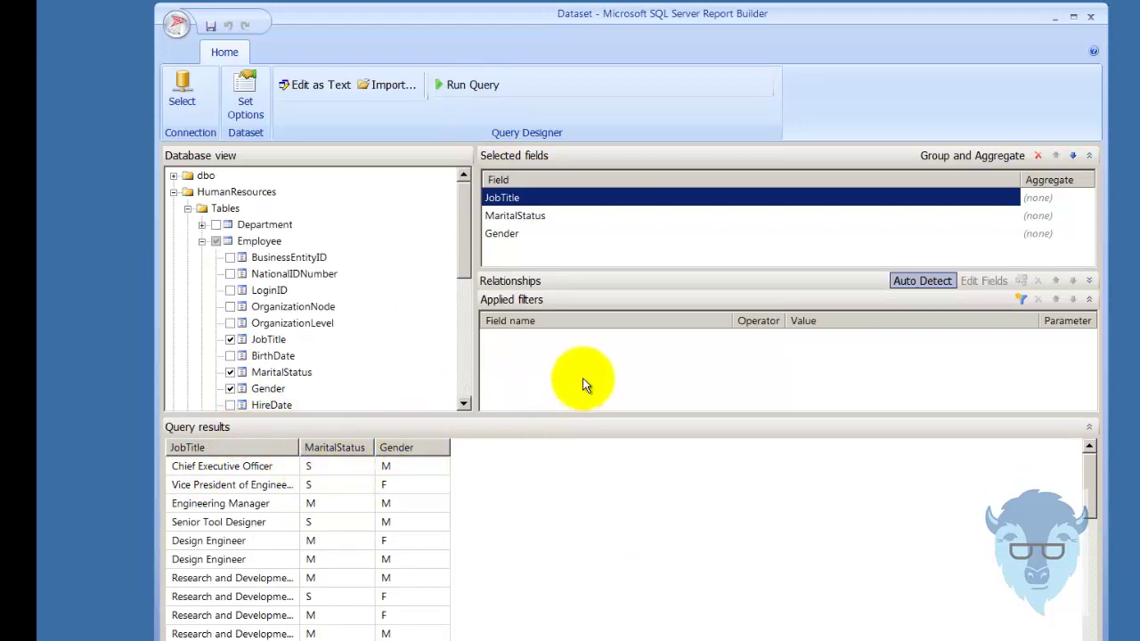
left_click(327, 86)
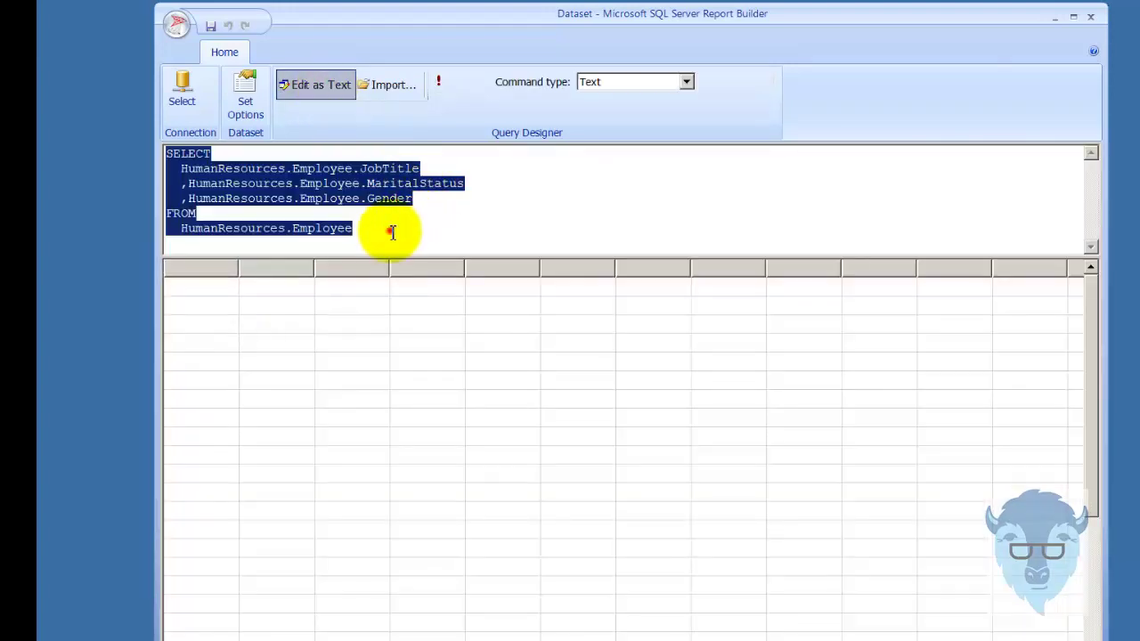
left_click(392, 232)
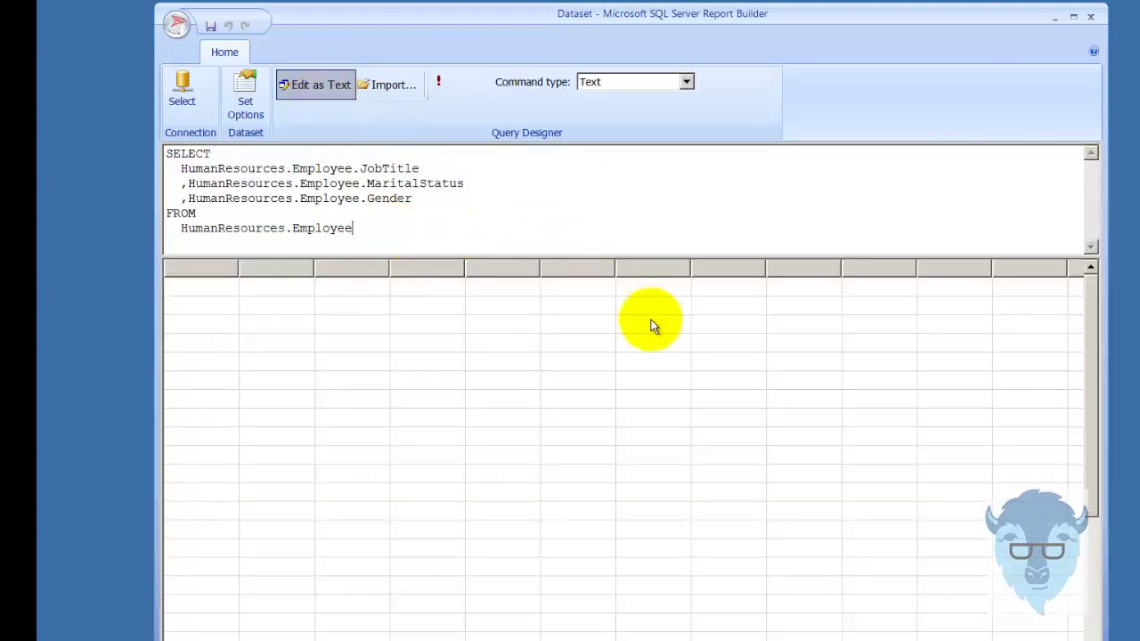
key("Return")
type("WHERE")
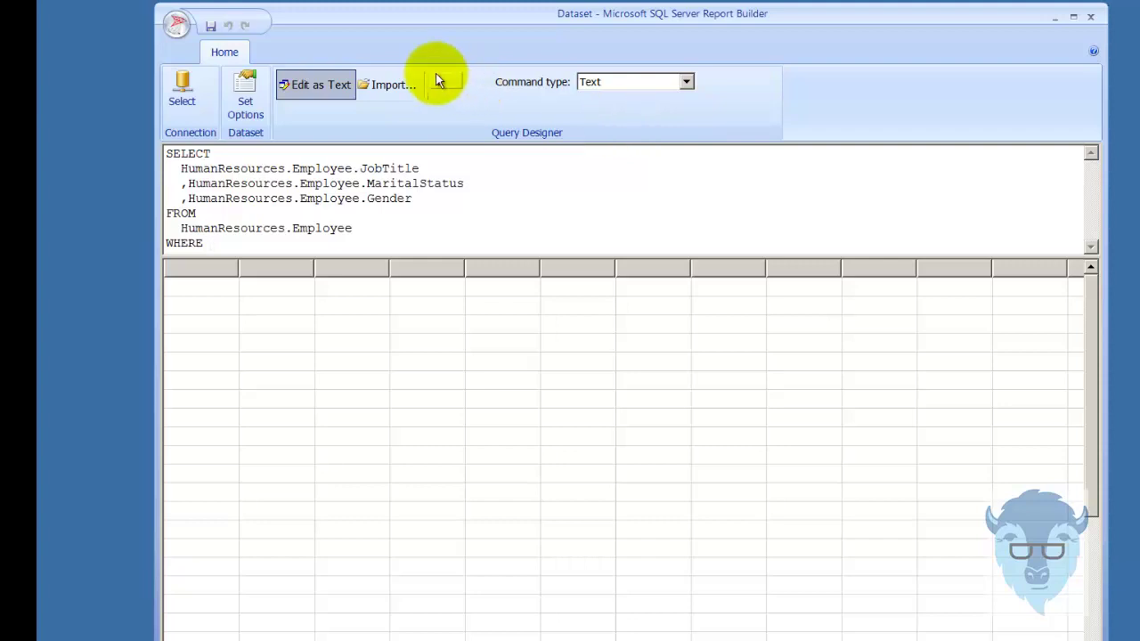
left_click_drag(413, 198, 189, 196)
key("ctrl+c")
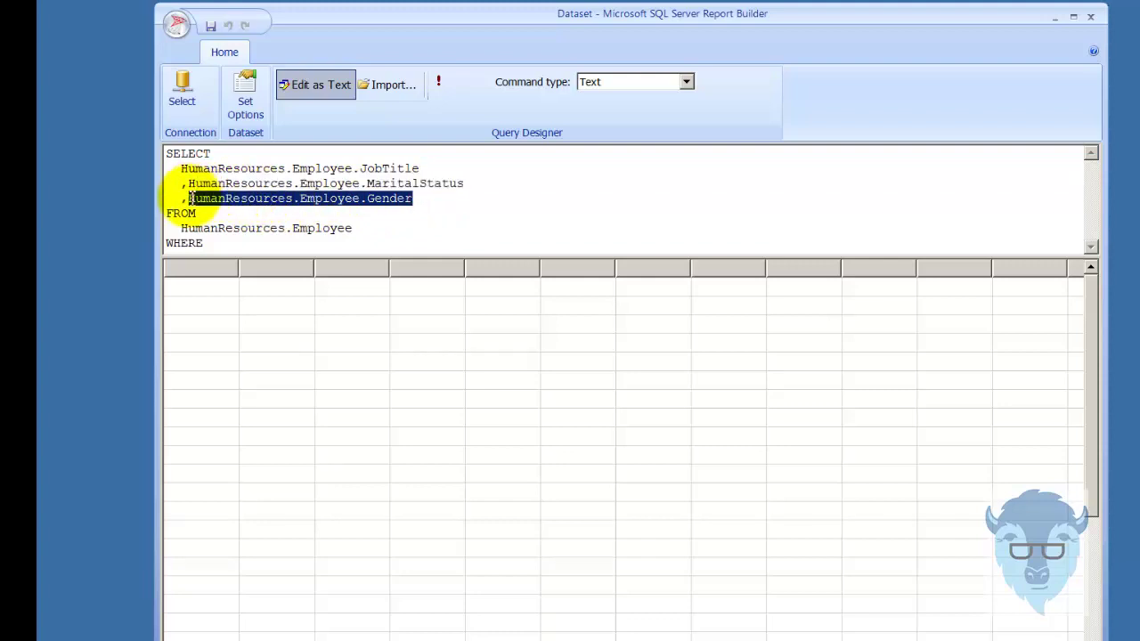
left_click(216, 244)
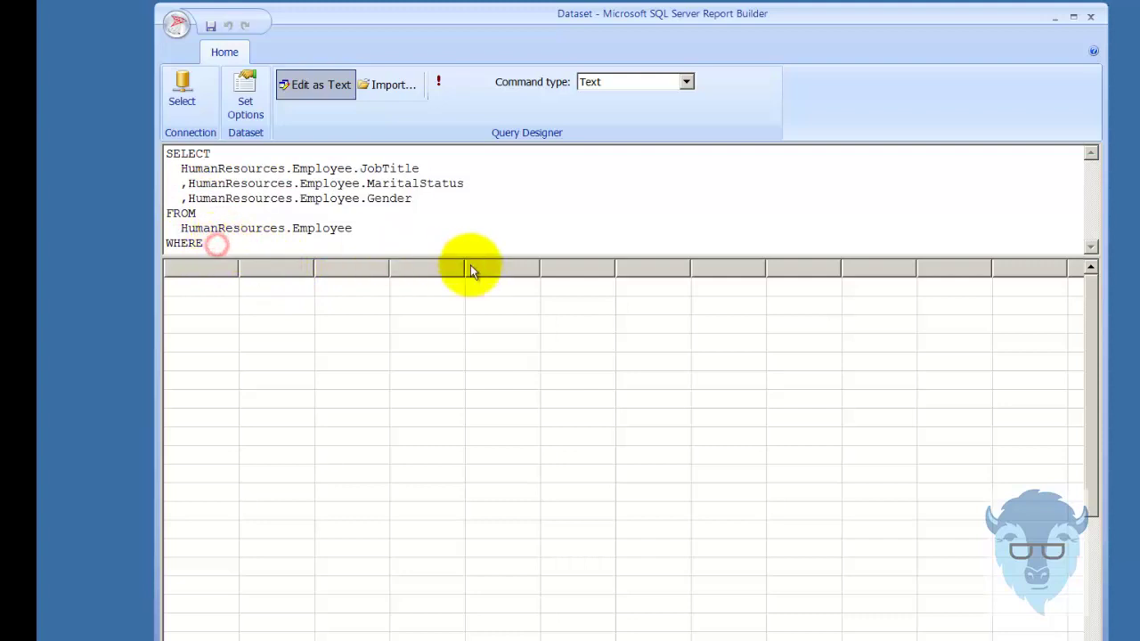
key("ctrl+v")
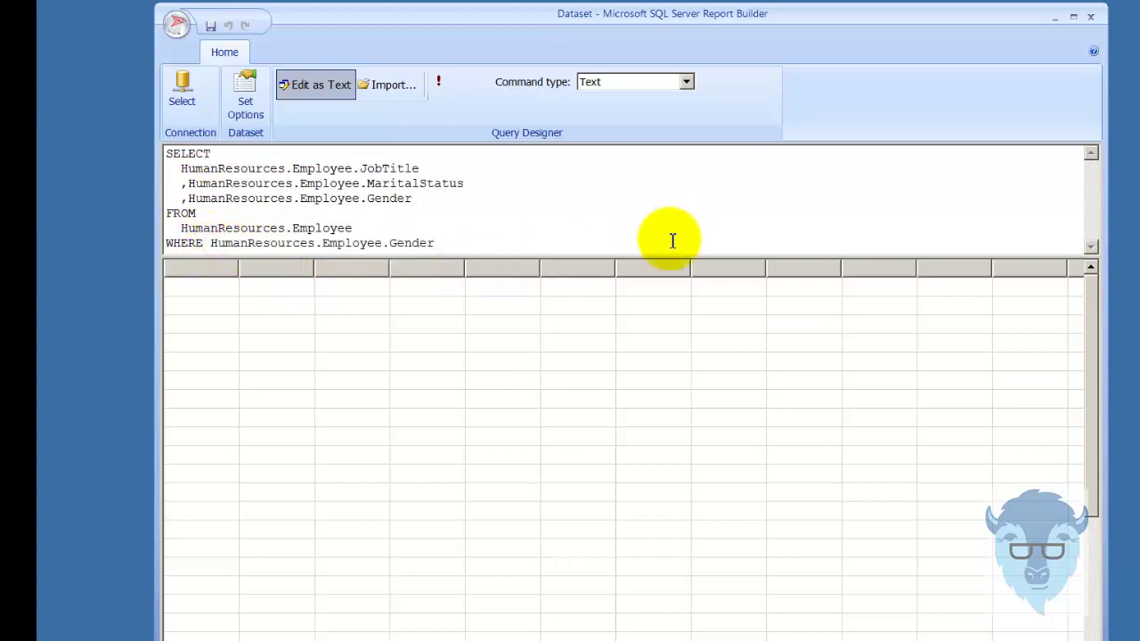
type("= @Gender")
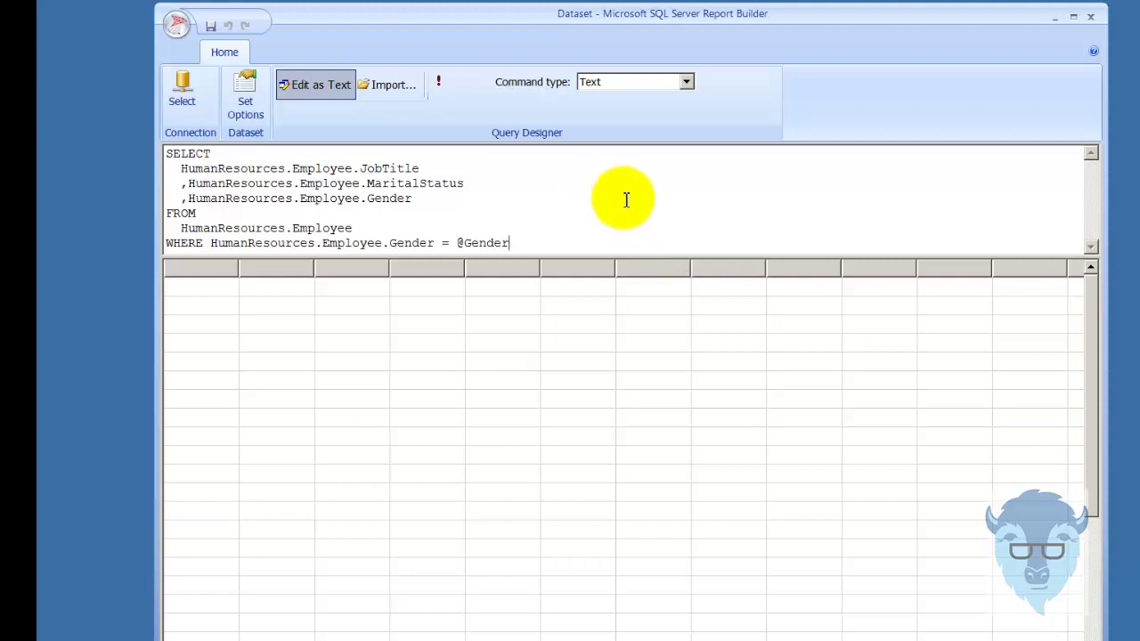
left_click(442, 81)
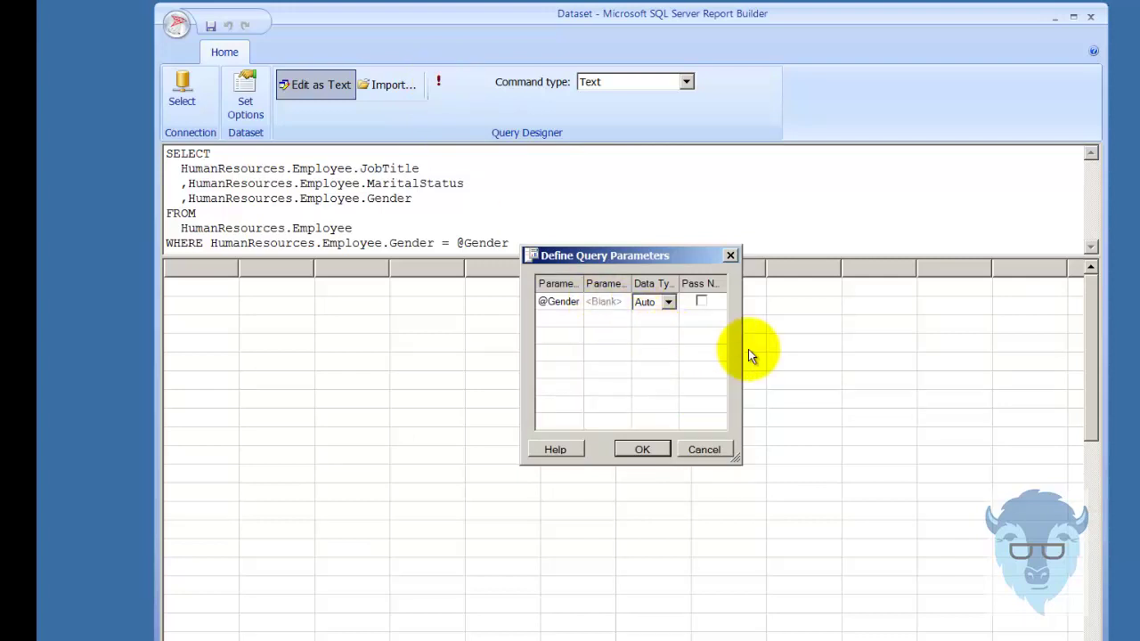
left_click_drag(742, 352, 974, 396)
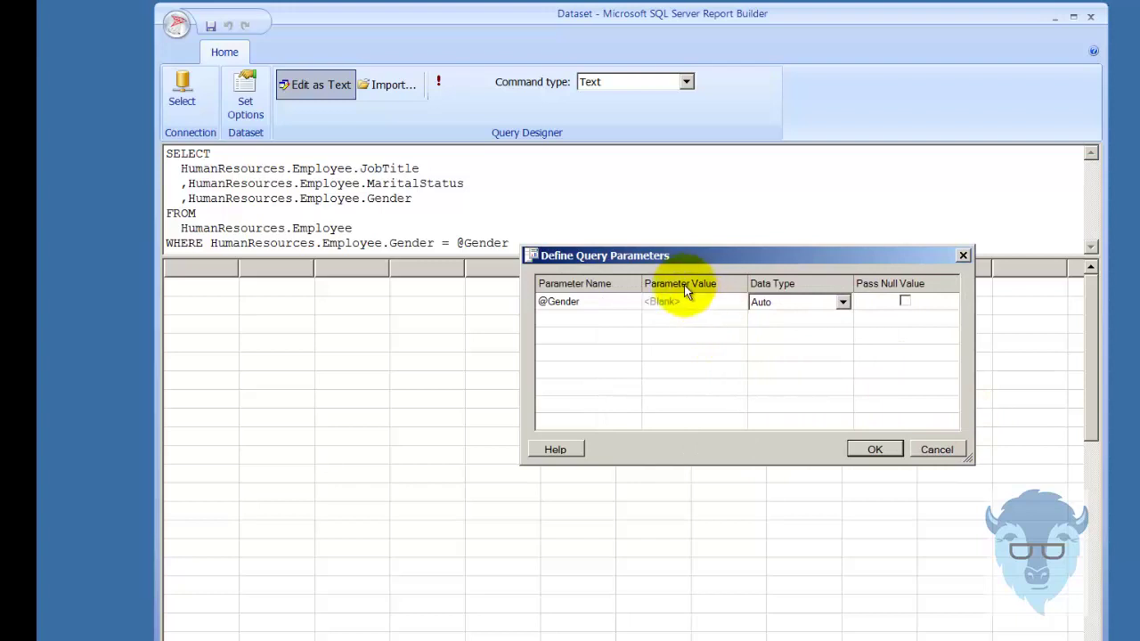
left_click(876, 450)
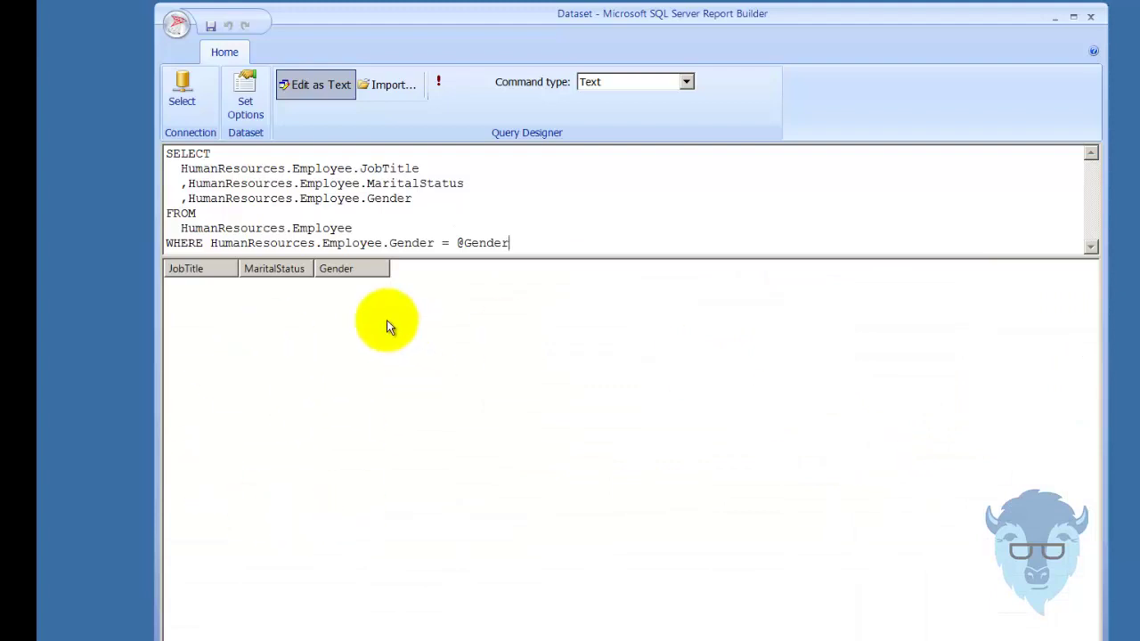
left_click(438, 81)
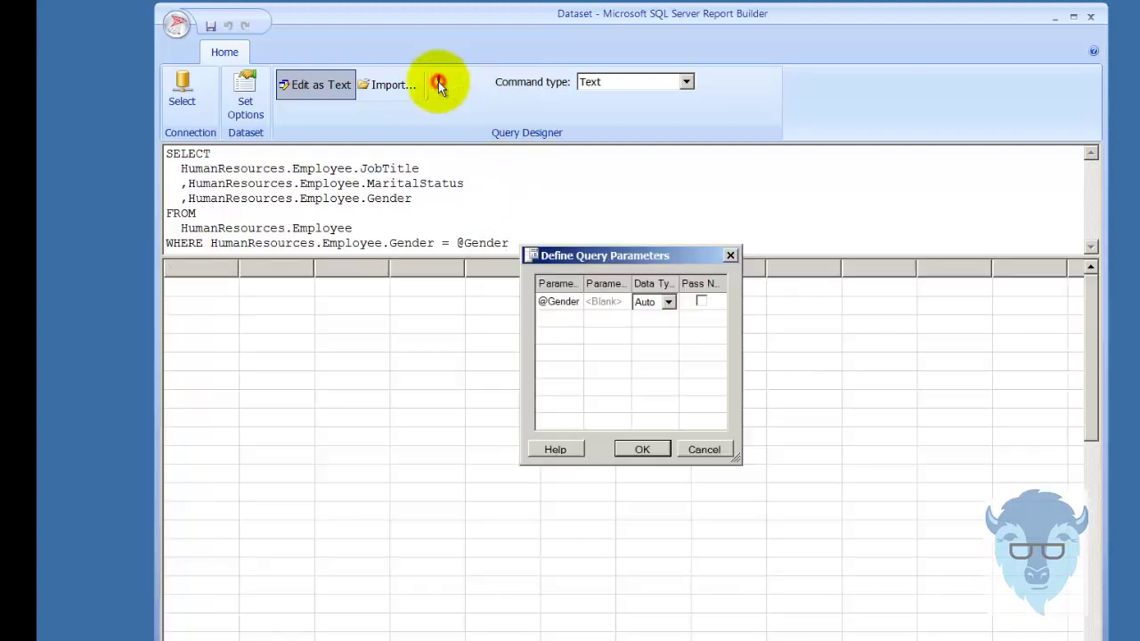
left_click(589, 300)
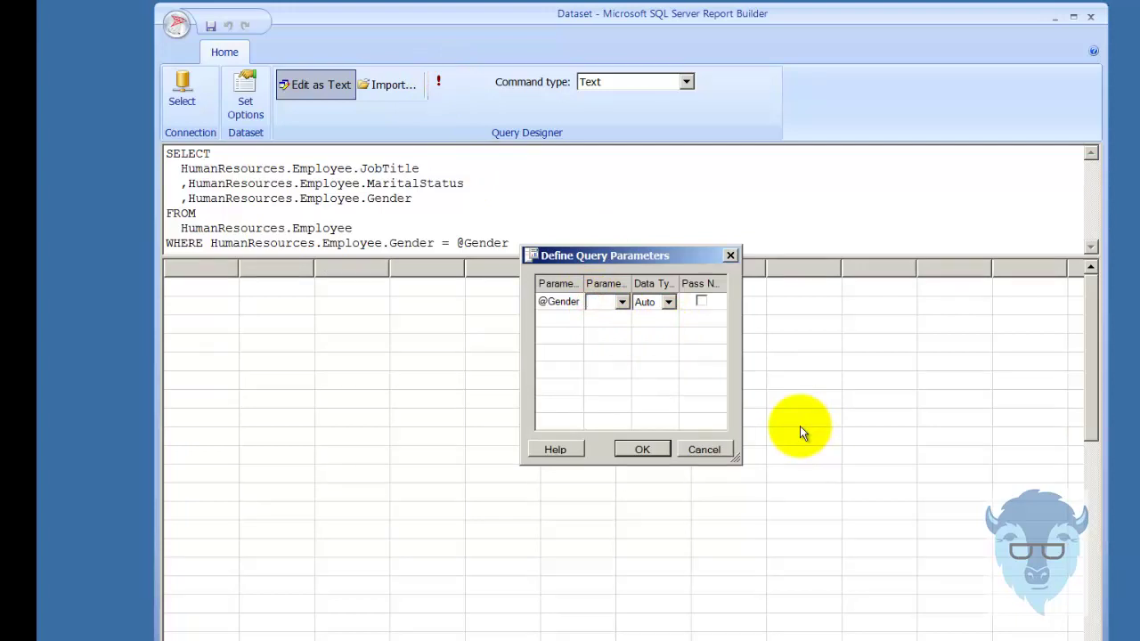
type("f")
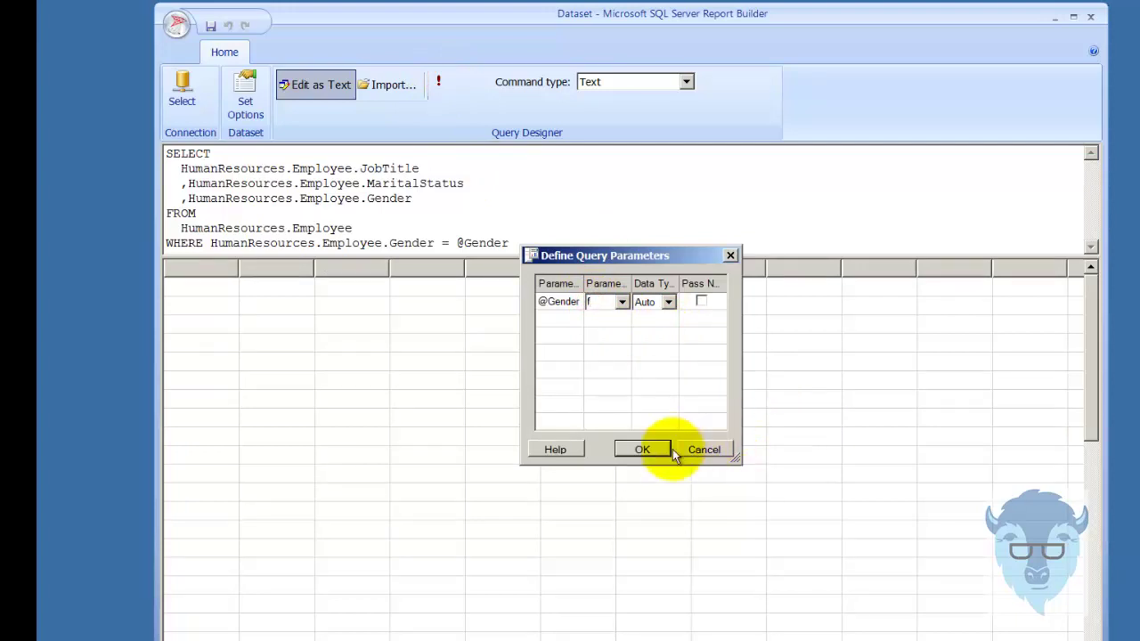
left_click(643, 448)
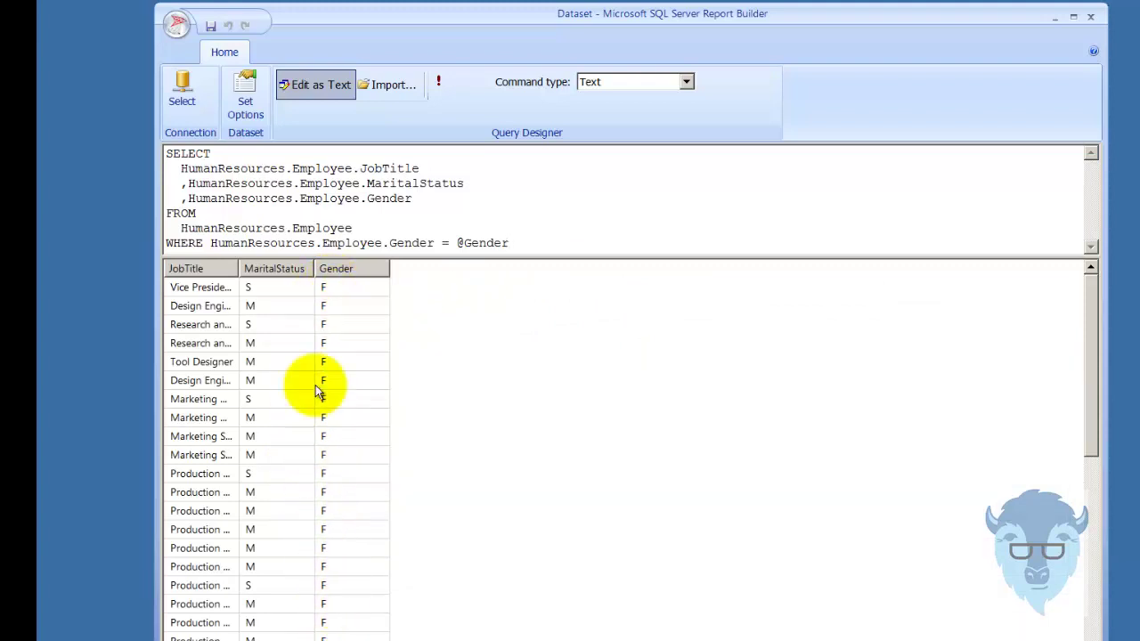
left_click_drag(204, 243, 165, 242)
left_click(527, 213)
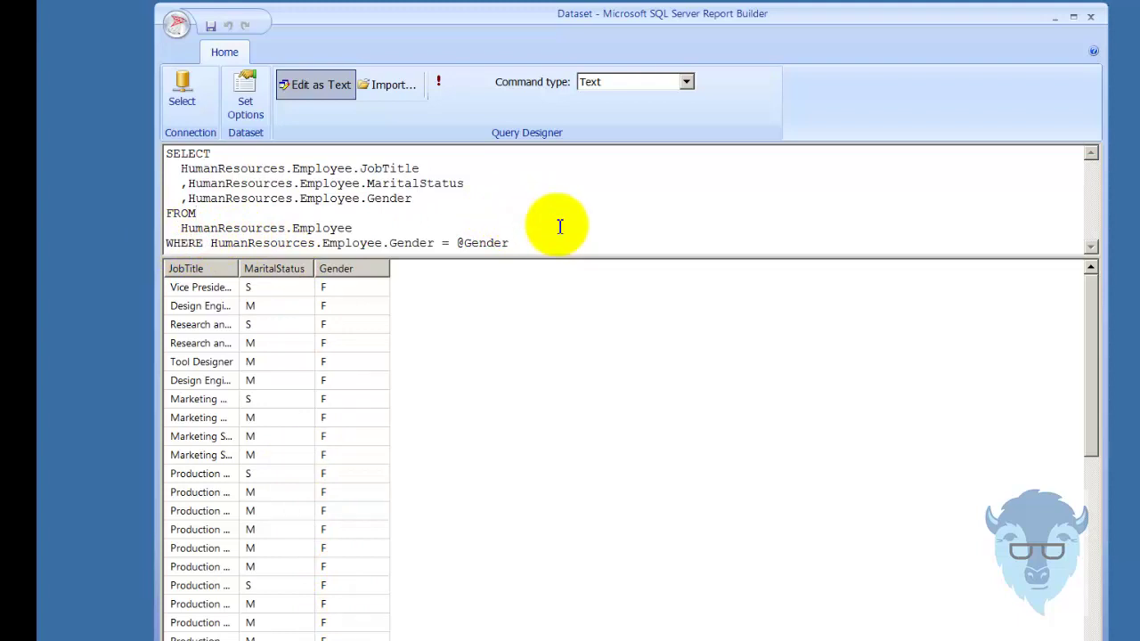
Save the dataset as 'Gender' instead of Dataset.rsd in the server's Shared Data Sets folder.
left_click(175, 28)
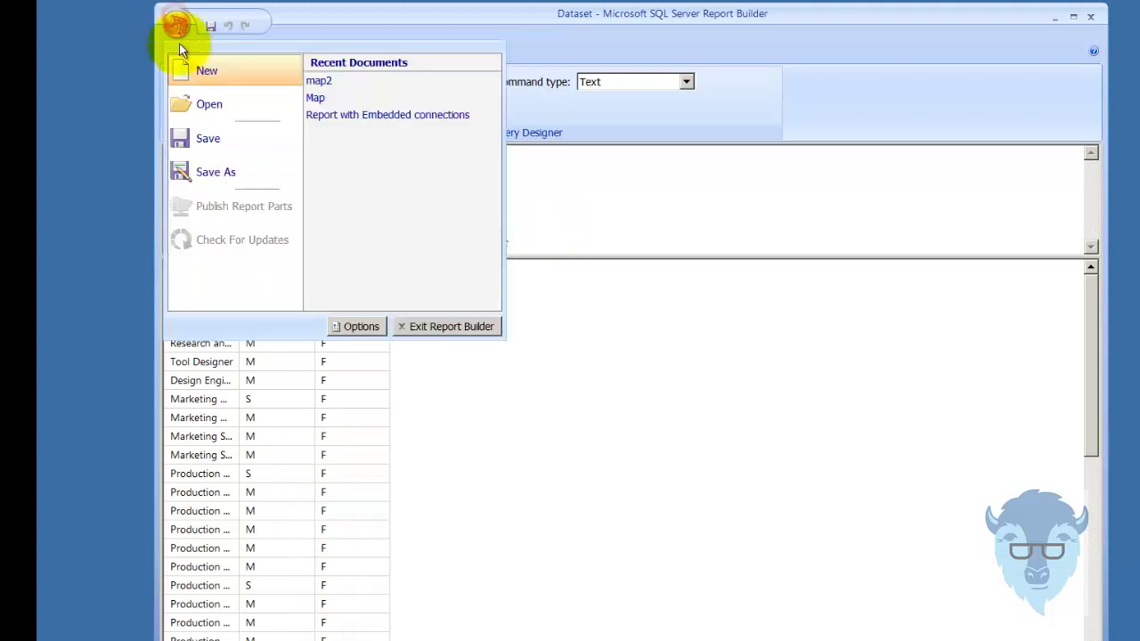
left_click(226, 169)
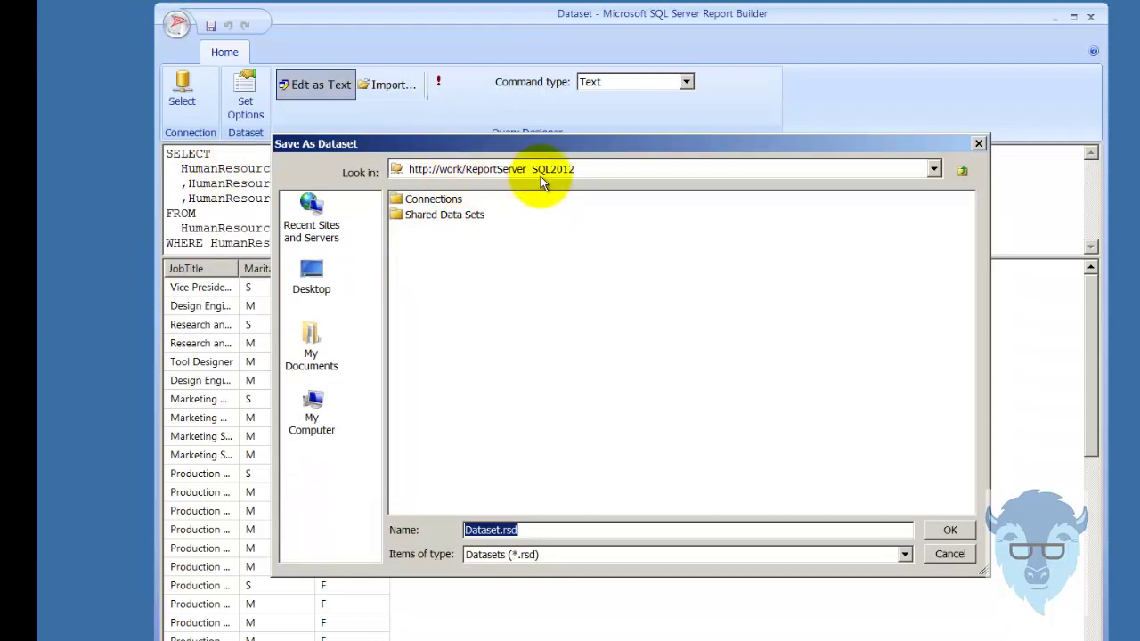
double_click(463, 218)
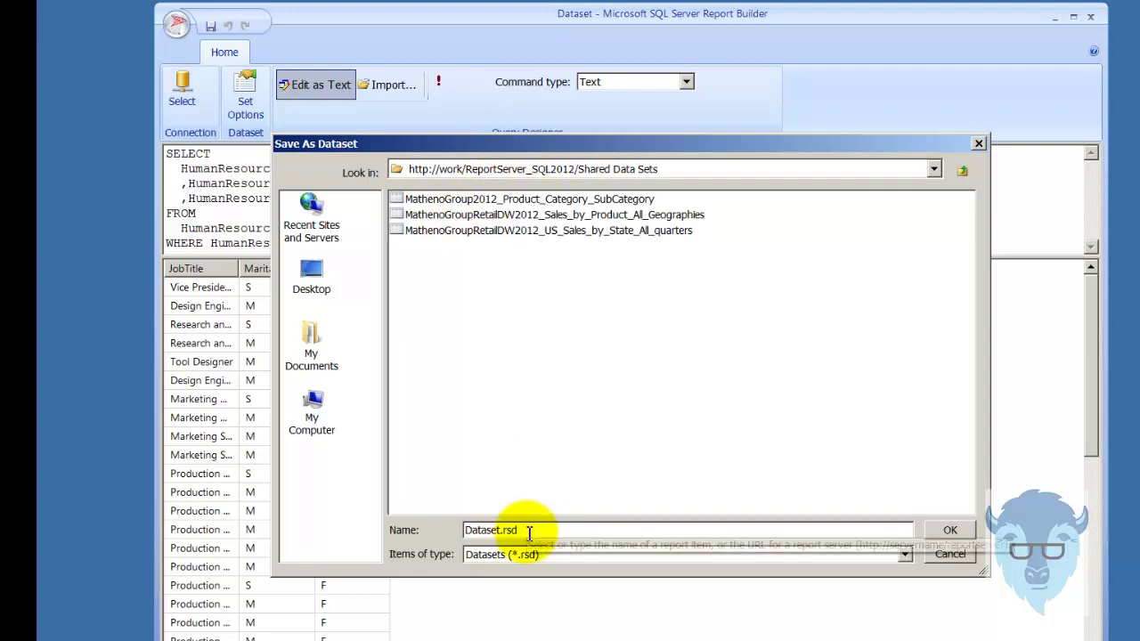
left_click_drag(522, 529, 448, 530)
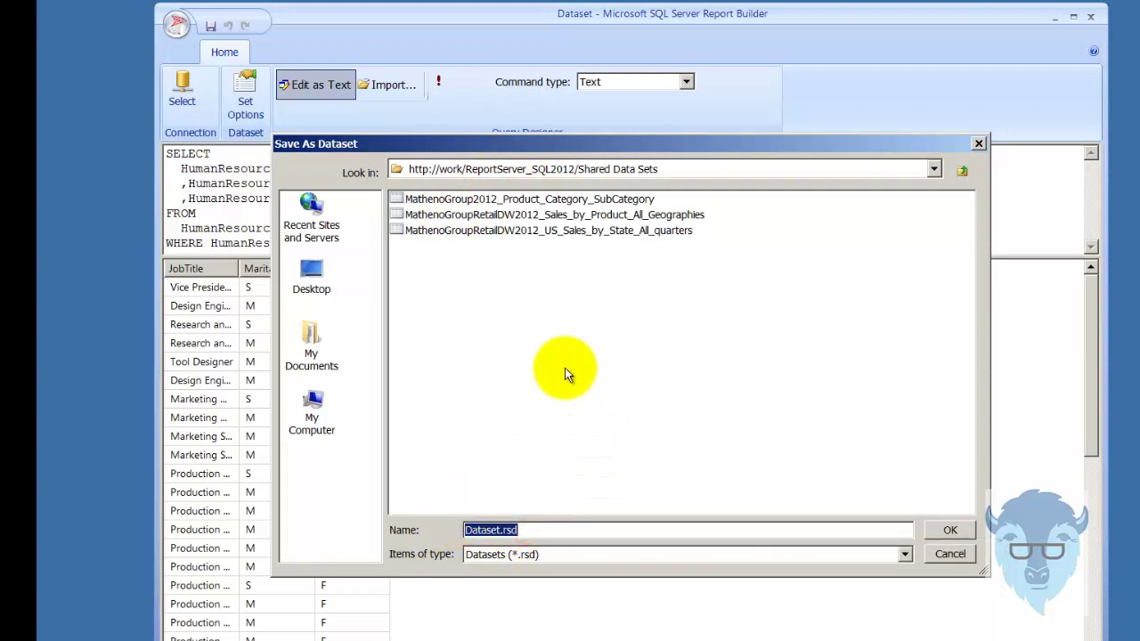
type("Gender")
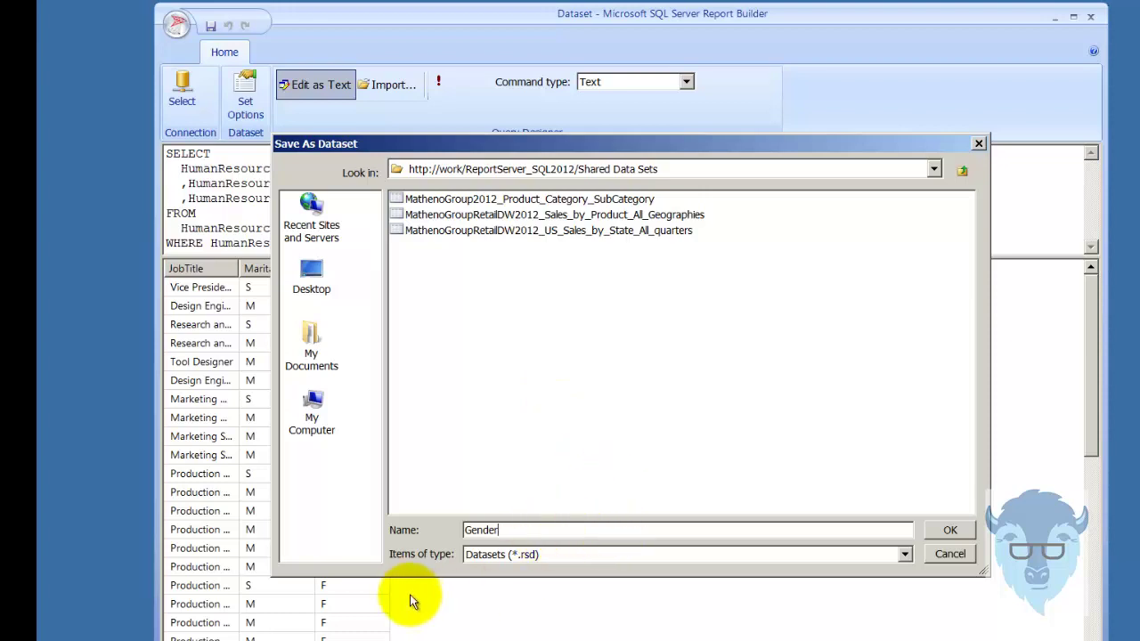
left_click(933, 532)
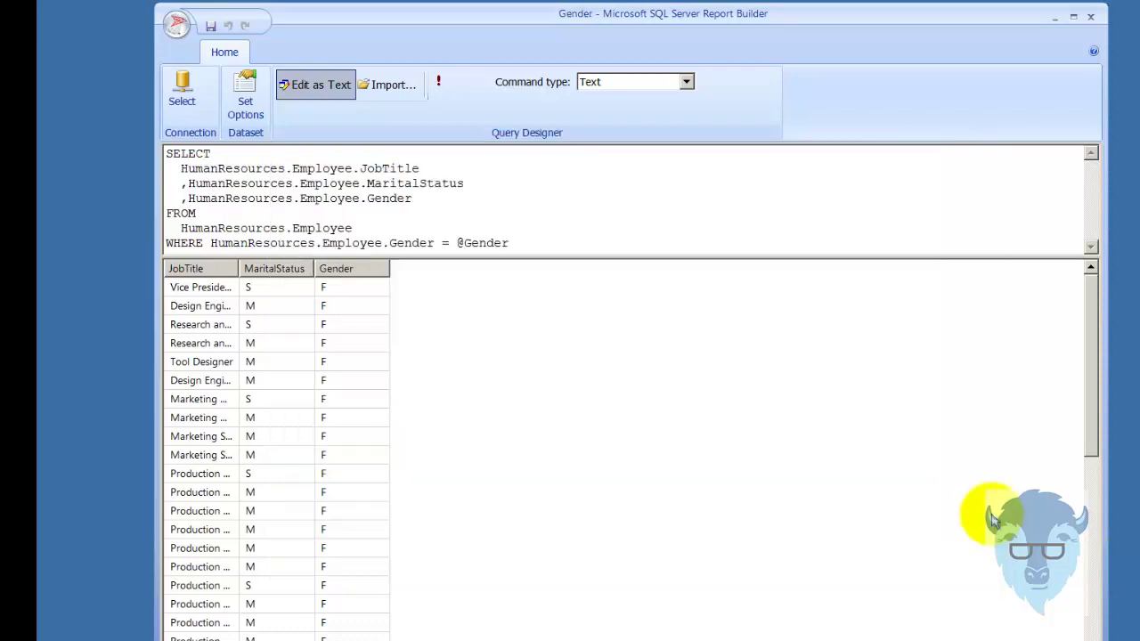
Create a new Blank Report and select its empty Datasets folder in Report Data.
left_click(178, 24)
left_click(201, 73)
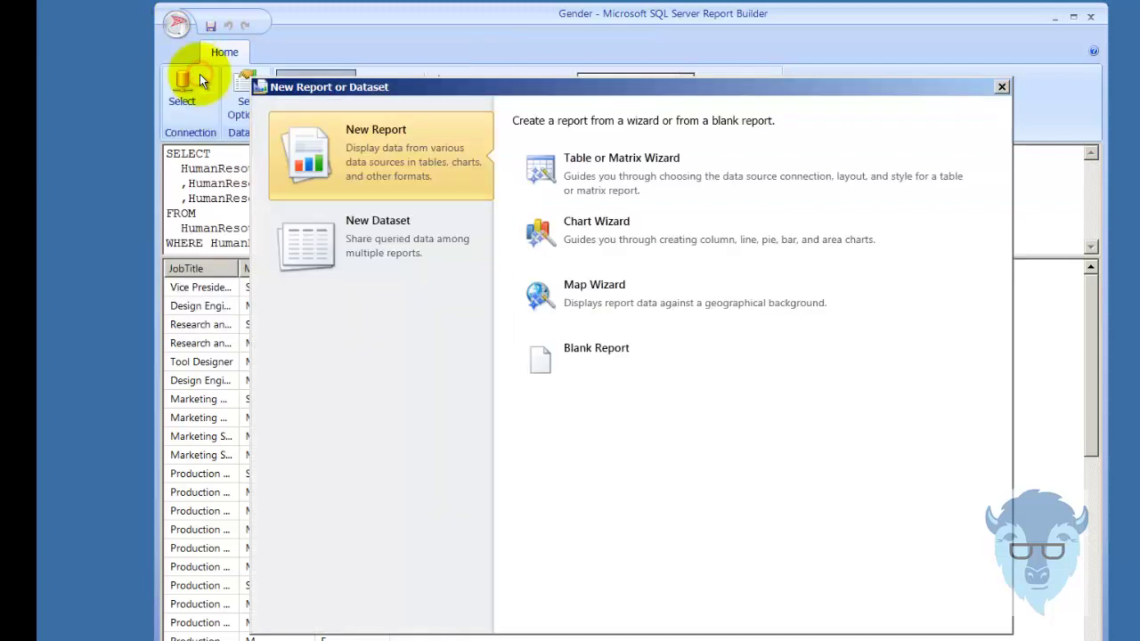
left_click(570, 354)
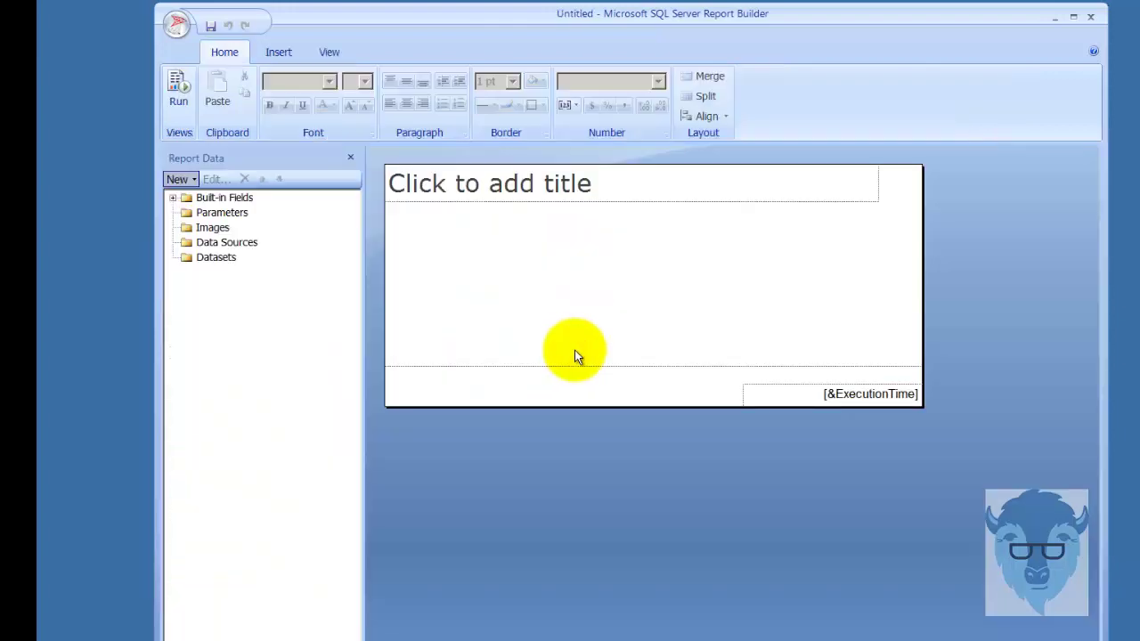
left_click(210, 259)
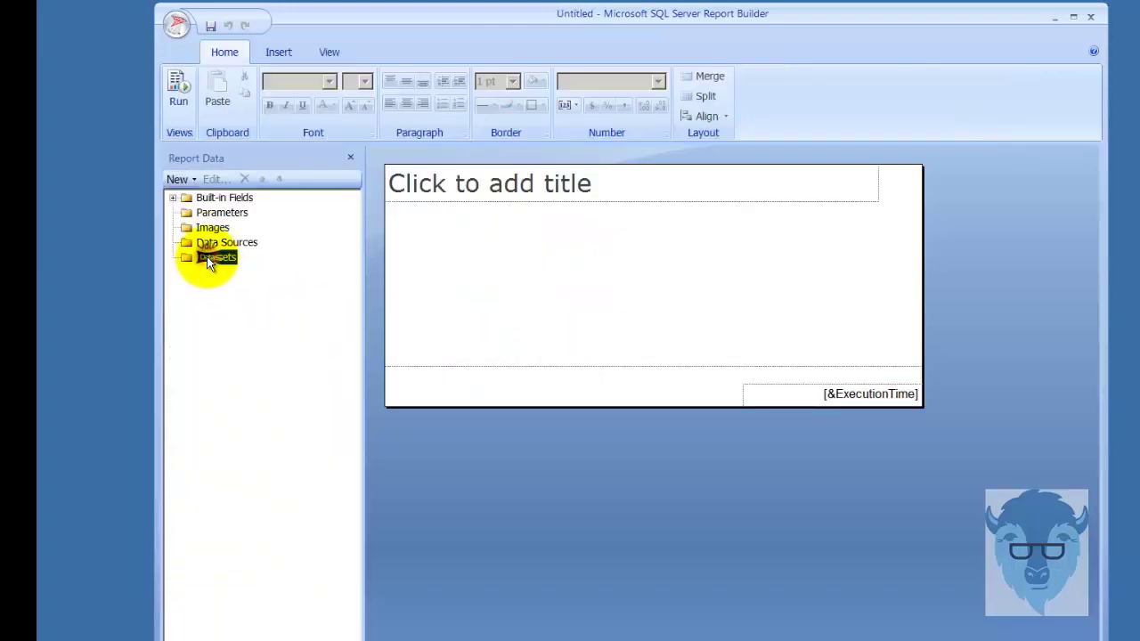
Add DataSet1 to the report, based on the shared Gender dataset from Shared Data Sets.
right_click(207, 257)
left_click(239, 265)
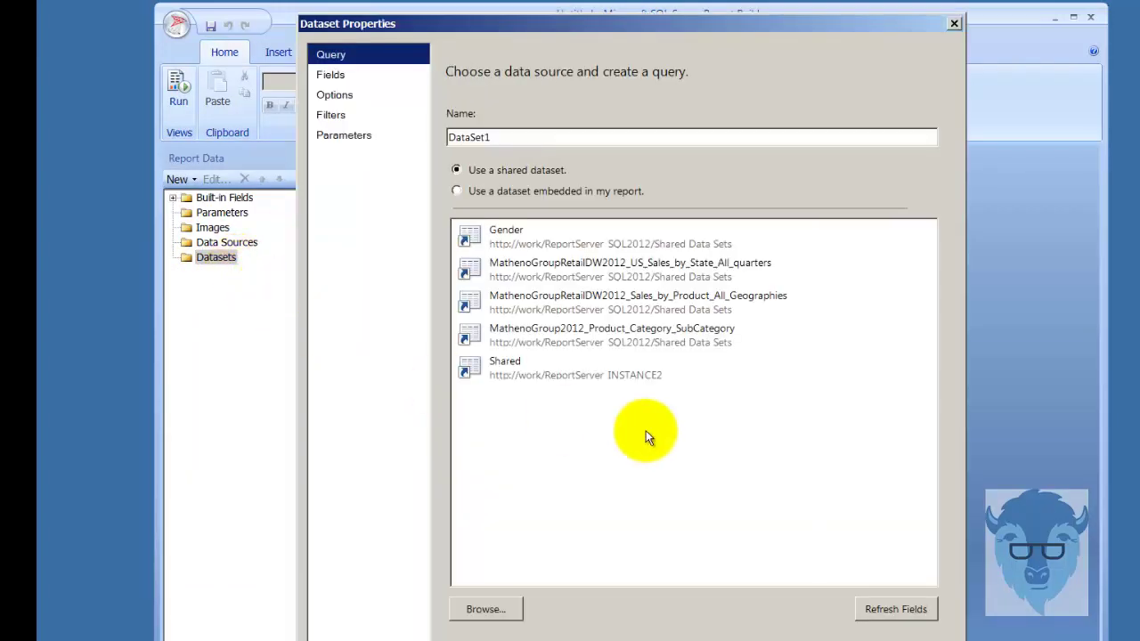
left_click(513, 247)
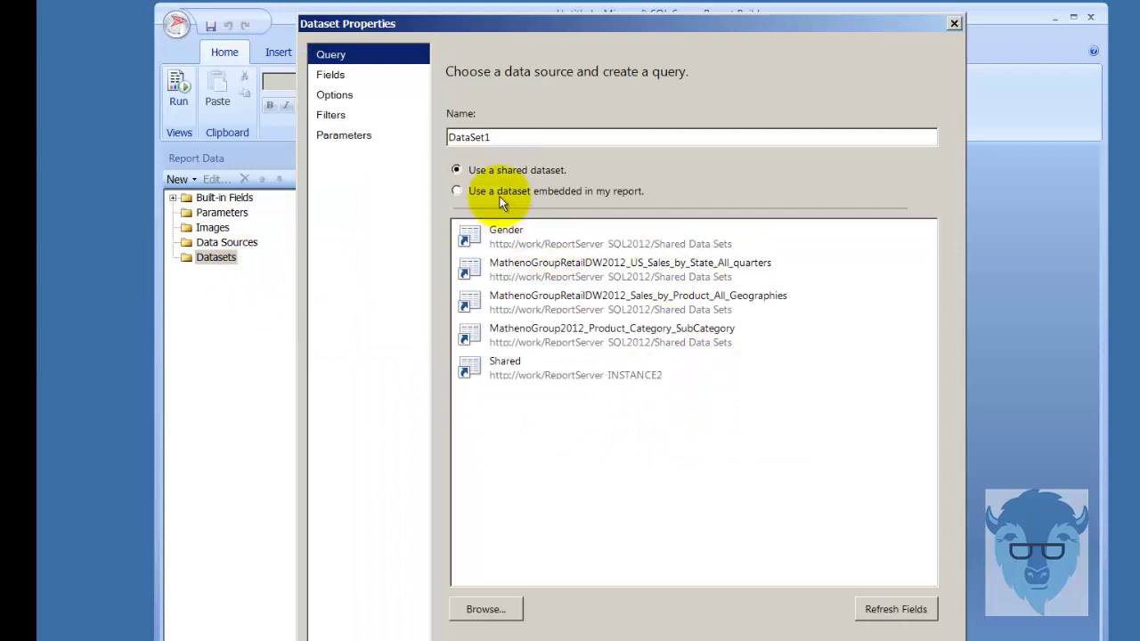
left_click(486, 610)
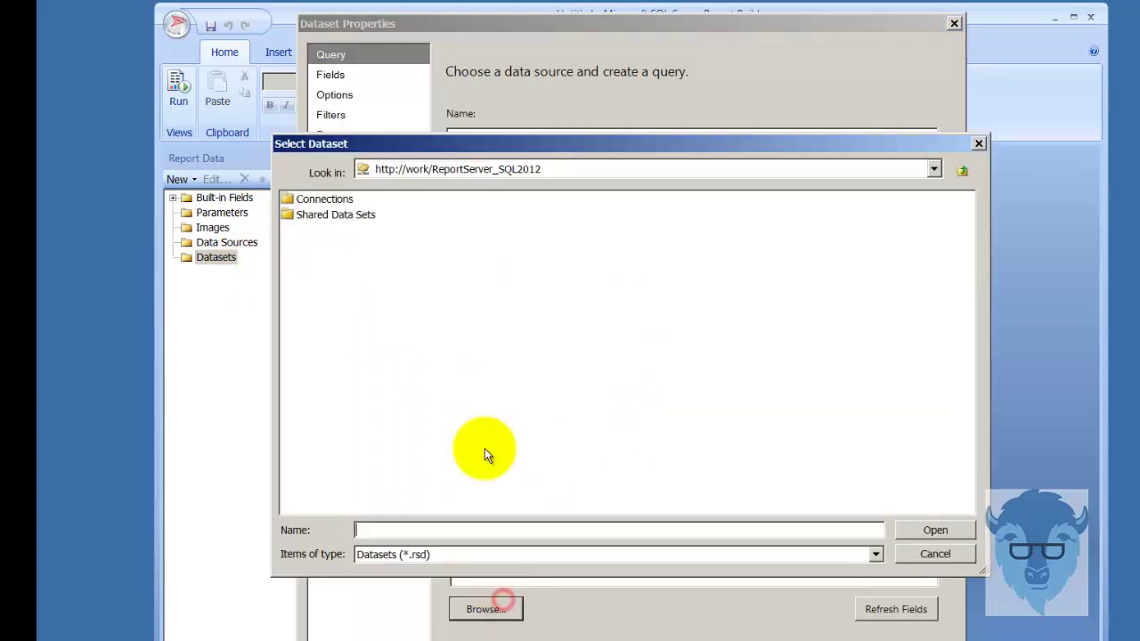
double_click(313, 216)
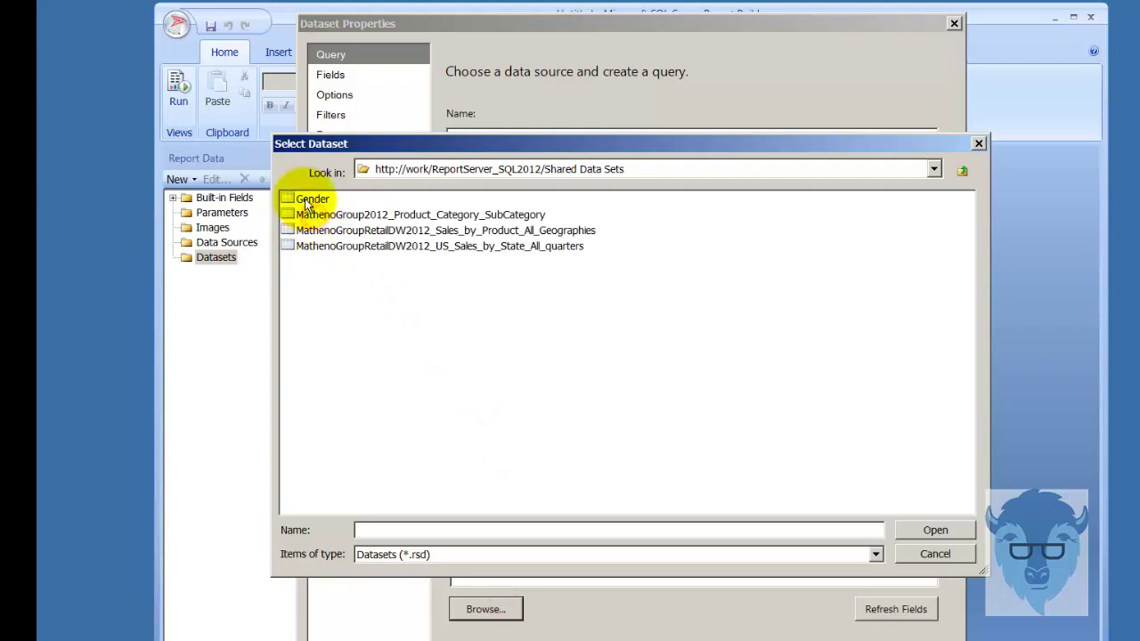
double_click(304, 198)
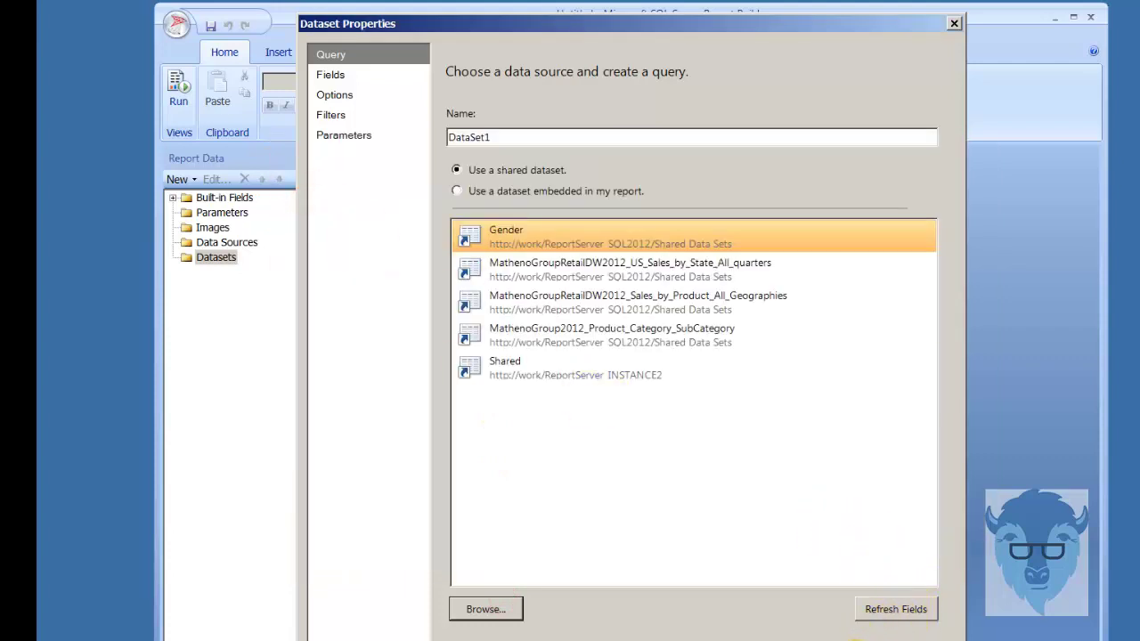
left_click(900, 638)
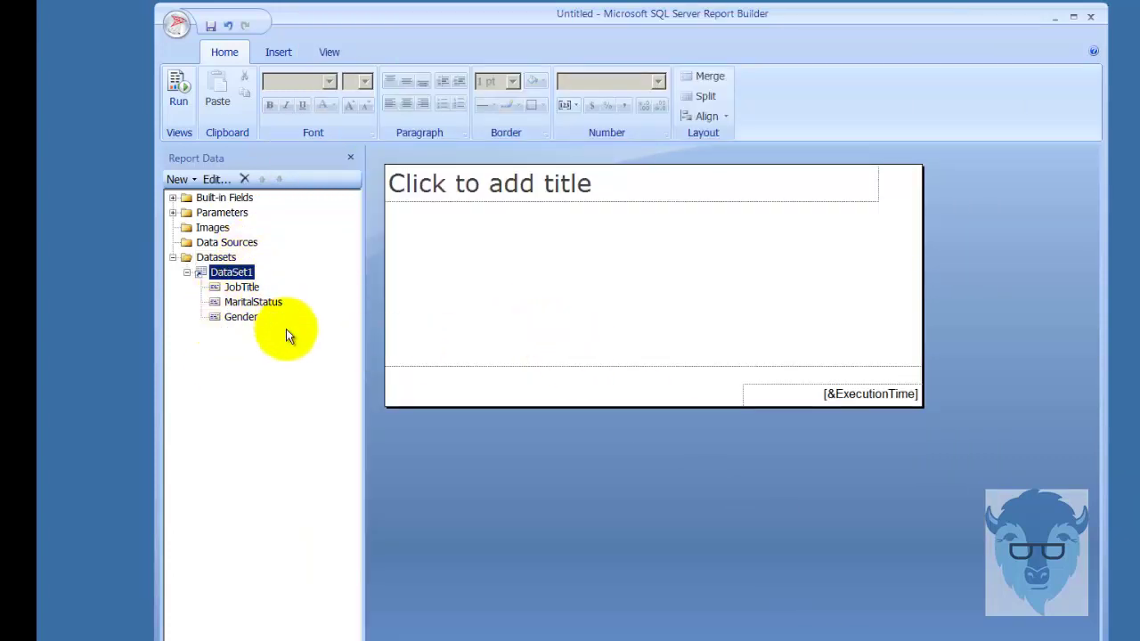
Draw a list below the report title and place the JobTitle, MaritalStatus and Gender fields in it.
left_click(279, 53)
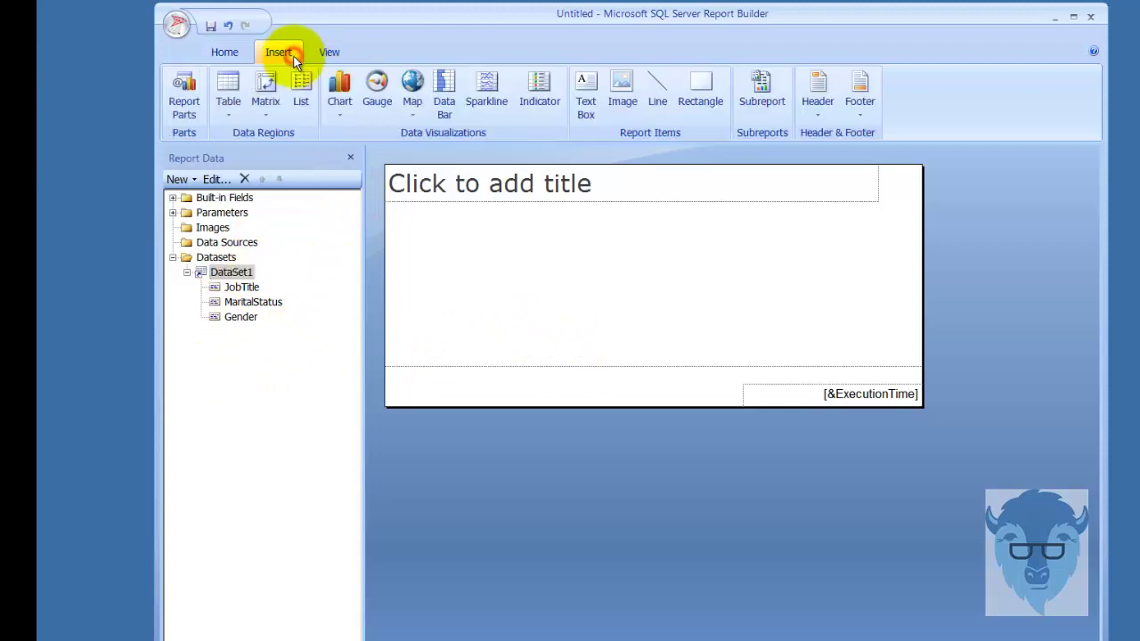
left_click(303, 93)
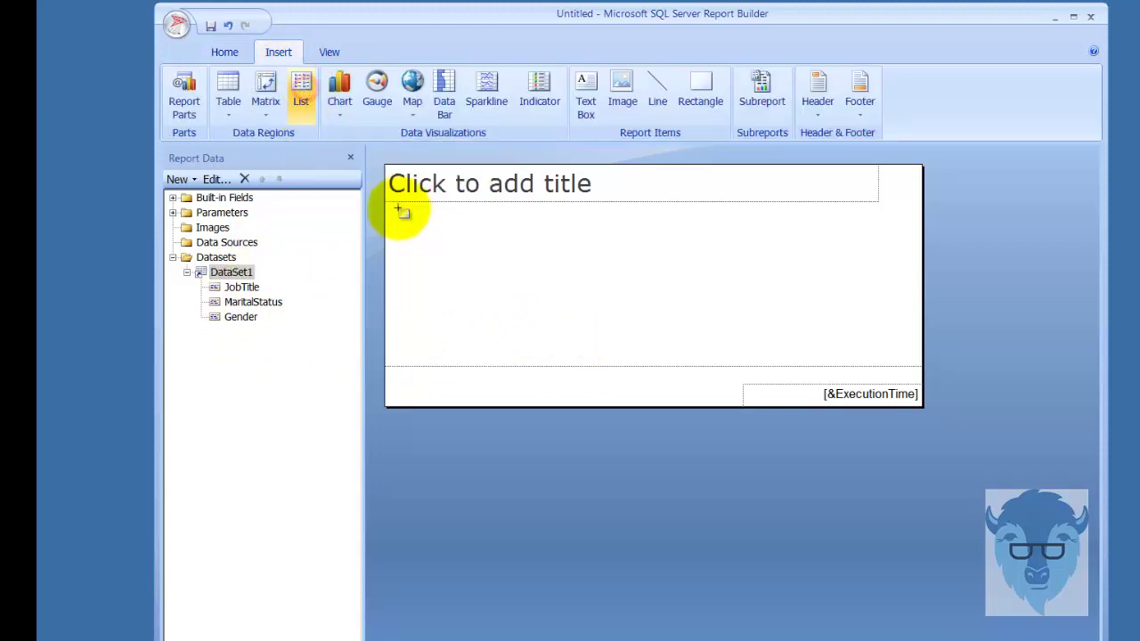
left_click_drag(411, 222, 671, 335)
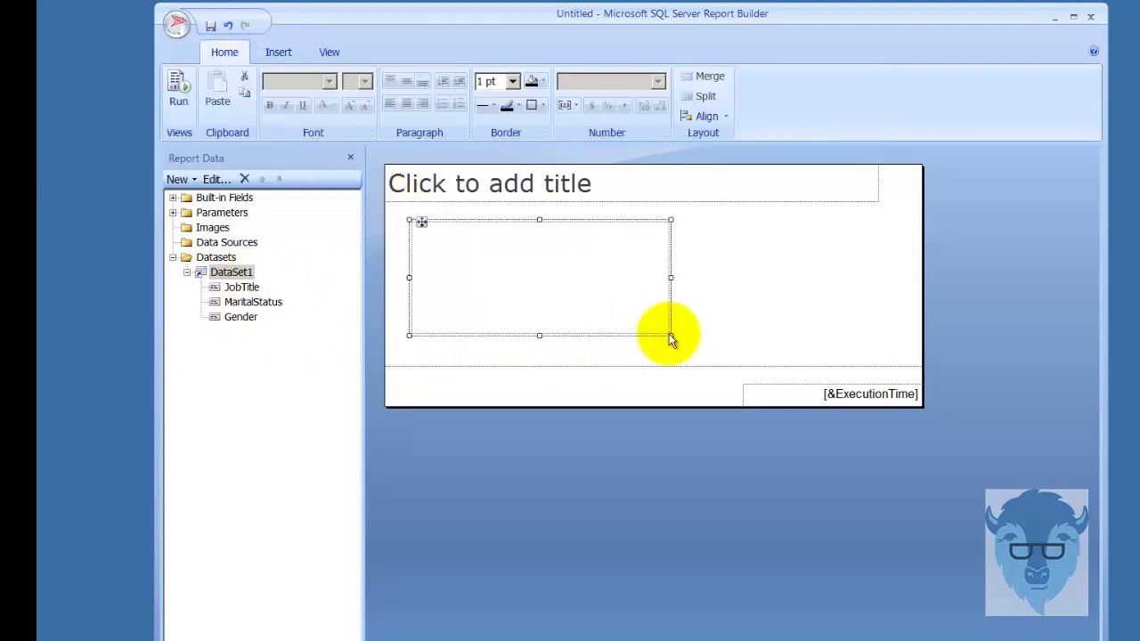
left_click_drag(233, 294, 424, 241)
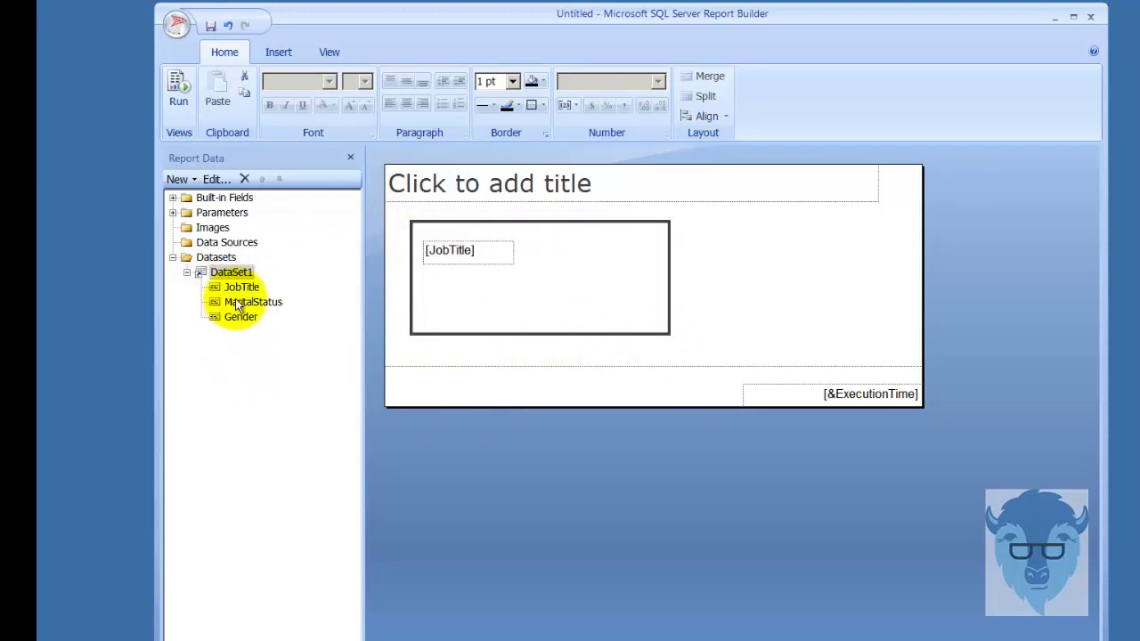
left_click_drag(235, 301, 550, 257)
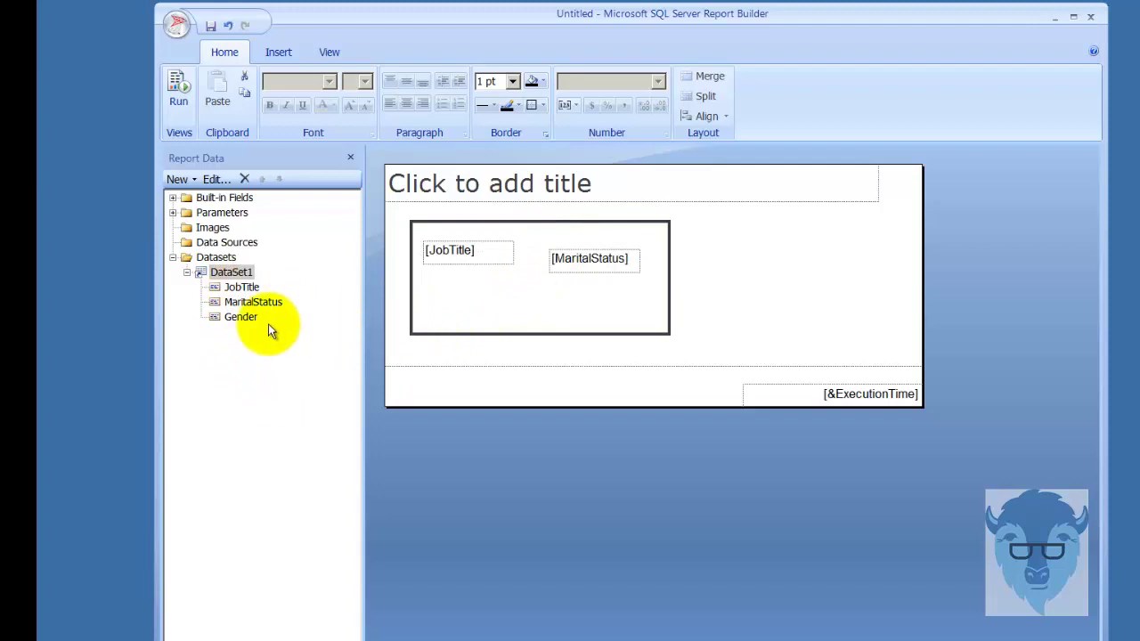
left_click_drag(236, 324, 492, 306)
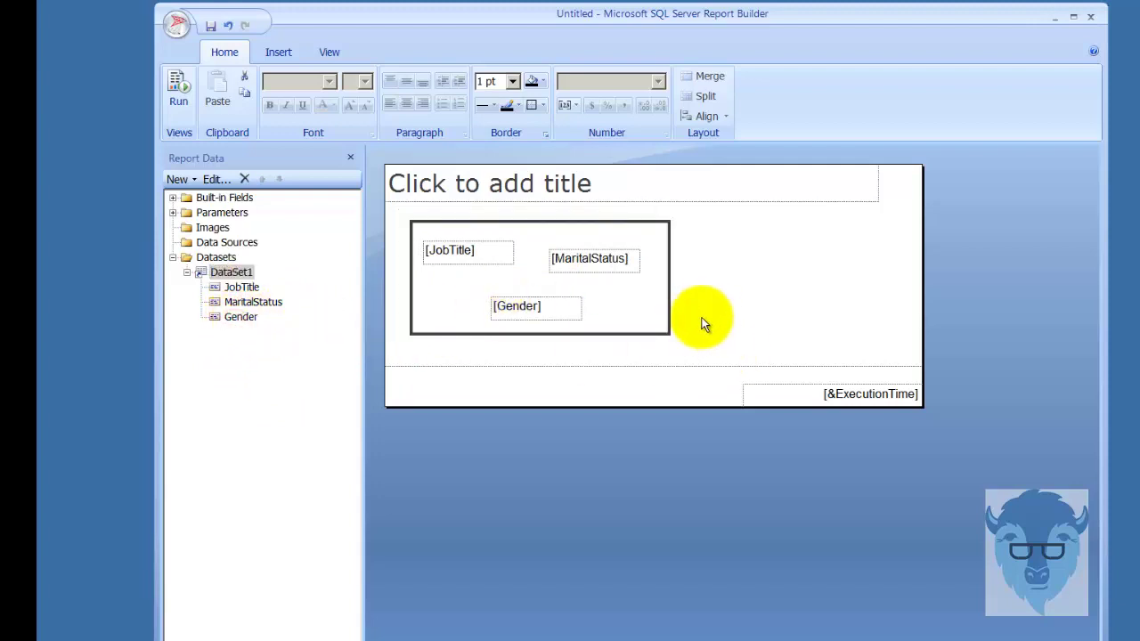
Run the report with the Gender parameter set to 'm' to list male employees.
left_click(175, 93)
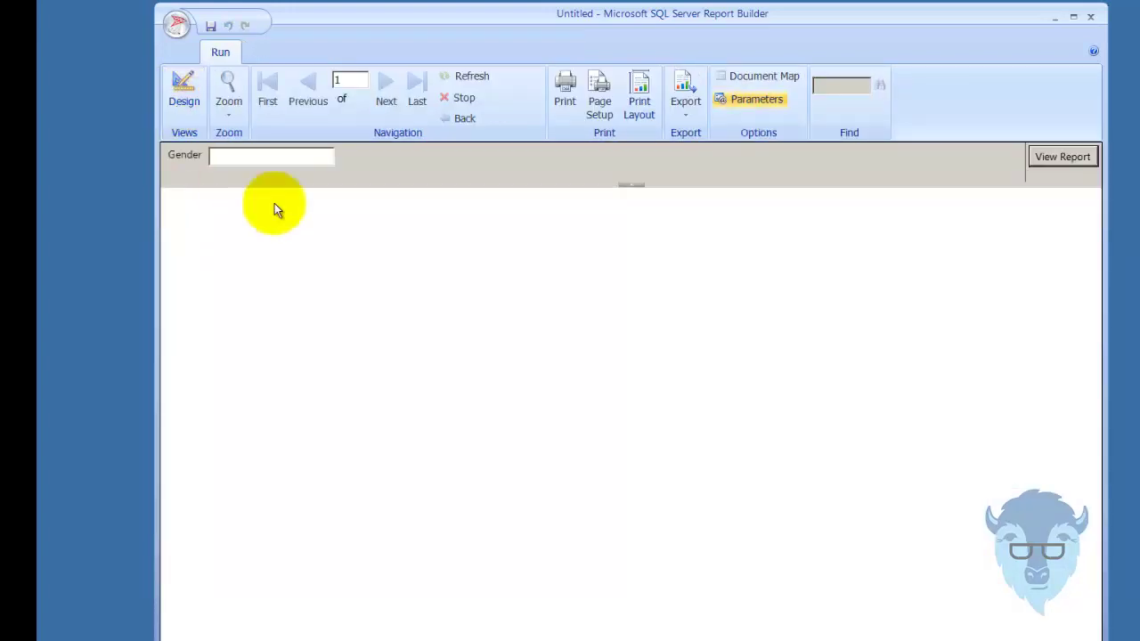
left_click(224, 157)
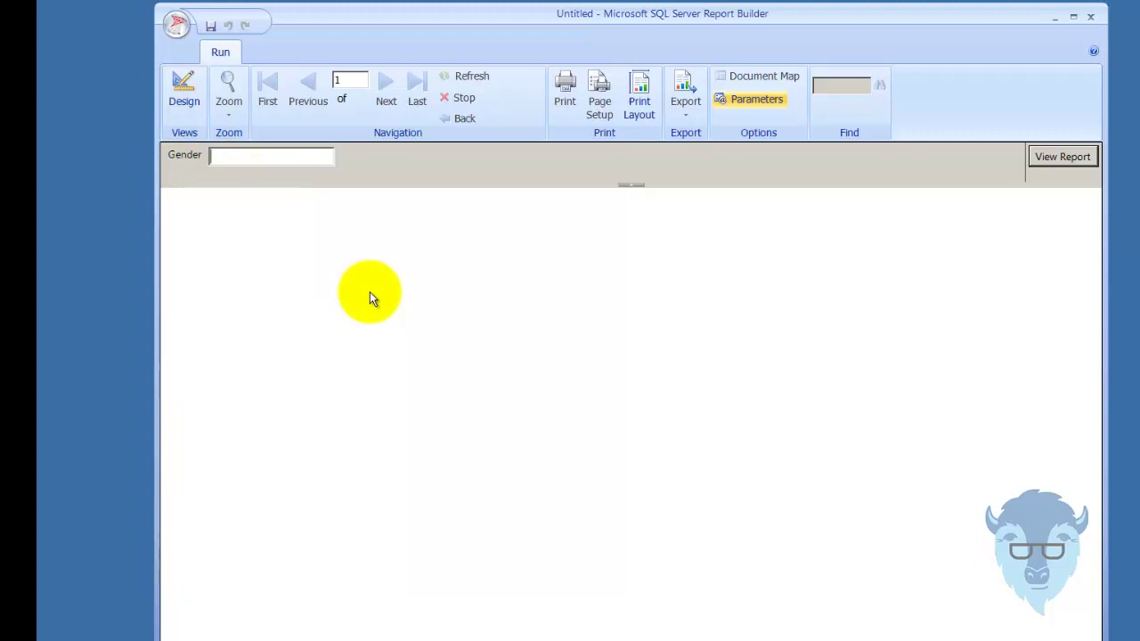
type("m")
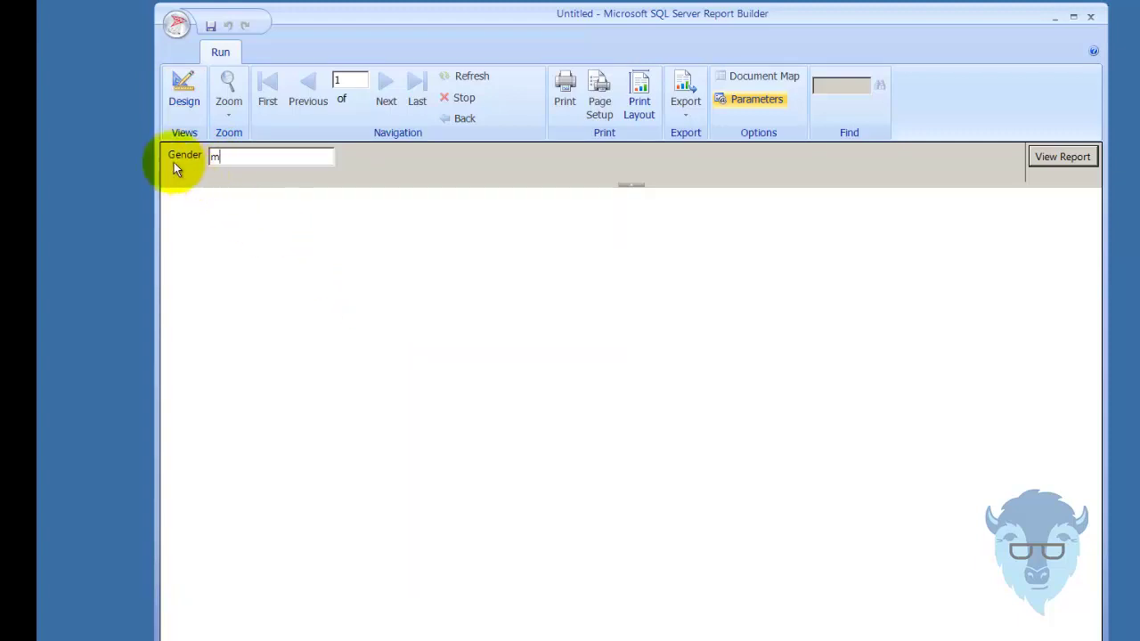
left_click(1057, 161)
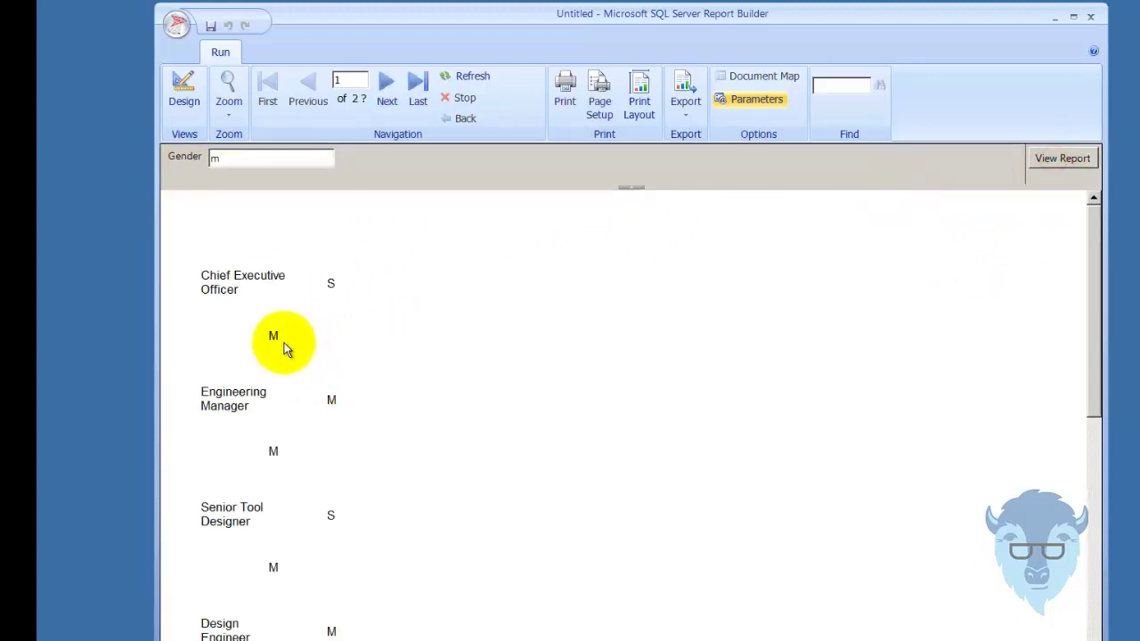